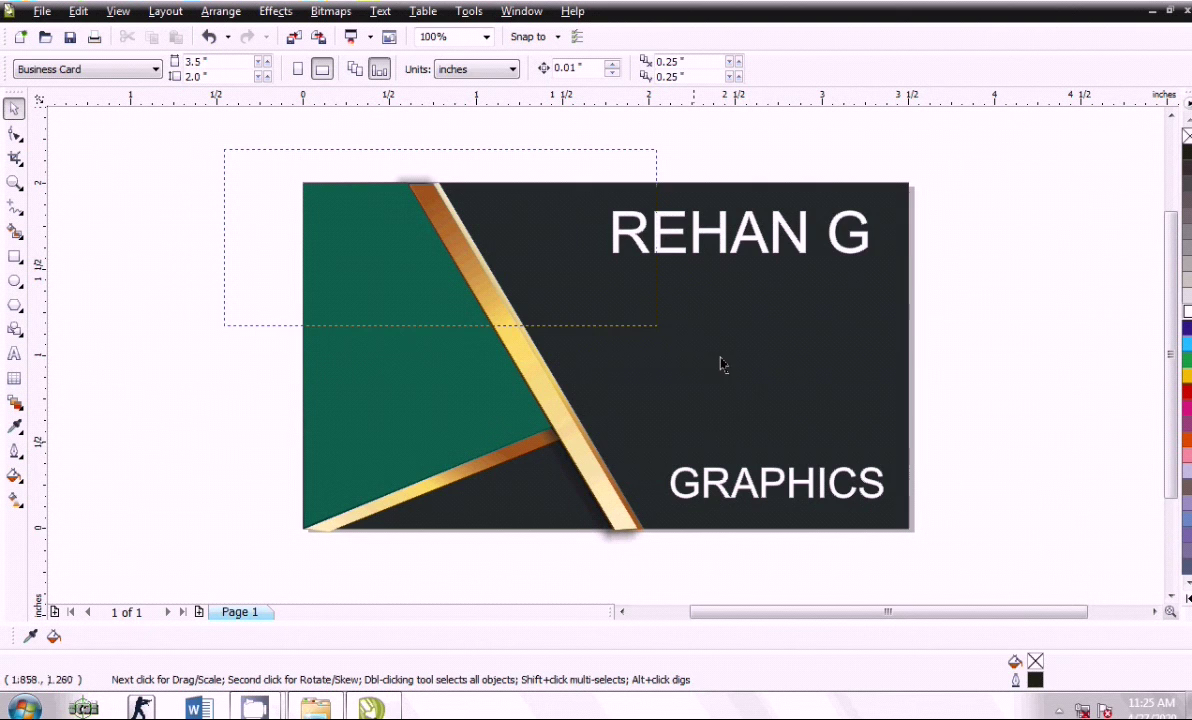
Step: Select all the existing green panel, gold stripe and text artwork and delete it
{"action": "left_click_drag", "start_coordinate": [210, 168], "coordinate": [1025, 610]}
{"action": "key", "text": "Delete"}
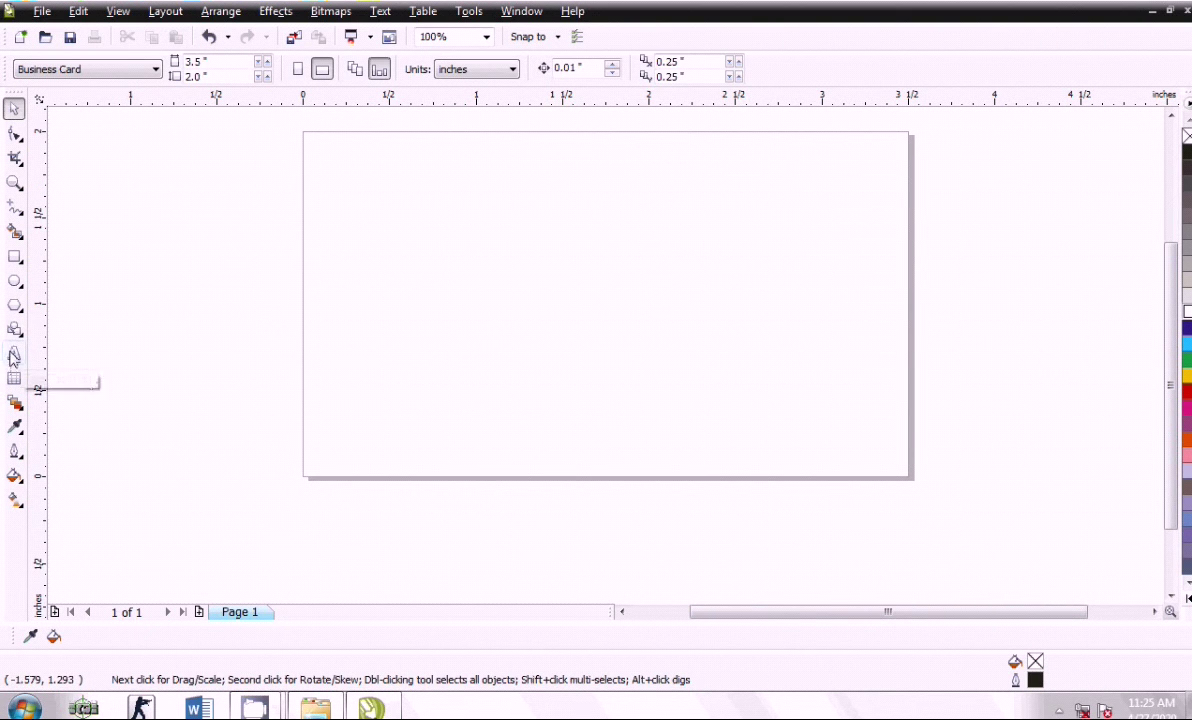
Step: Create a page-sized 3.5 × 2.0 inch rectangle filled with a dark green shade
{"action": "double_click", "coordinate": [14, 256]}
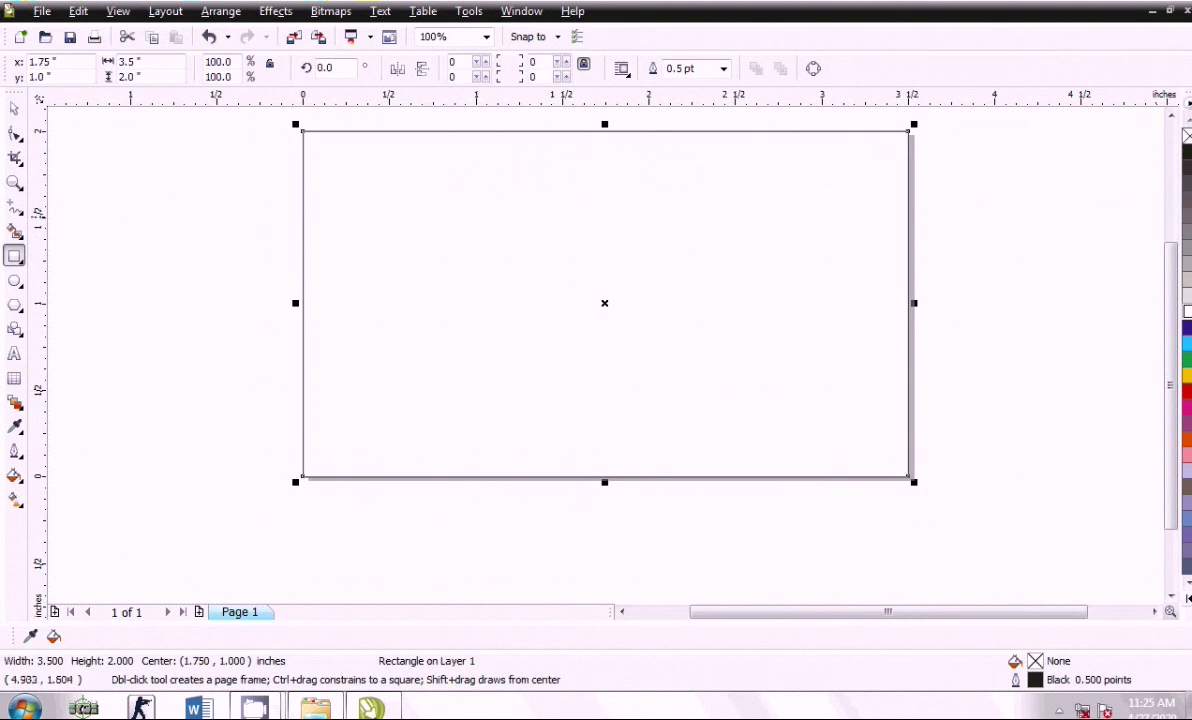
{"action": "left_click", "coordinate": [1187, 361]}
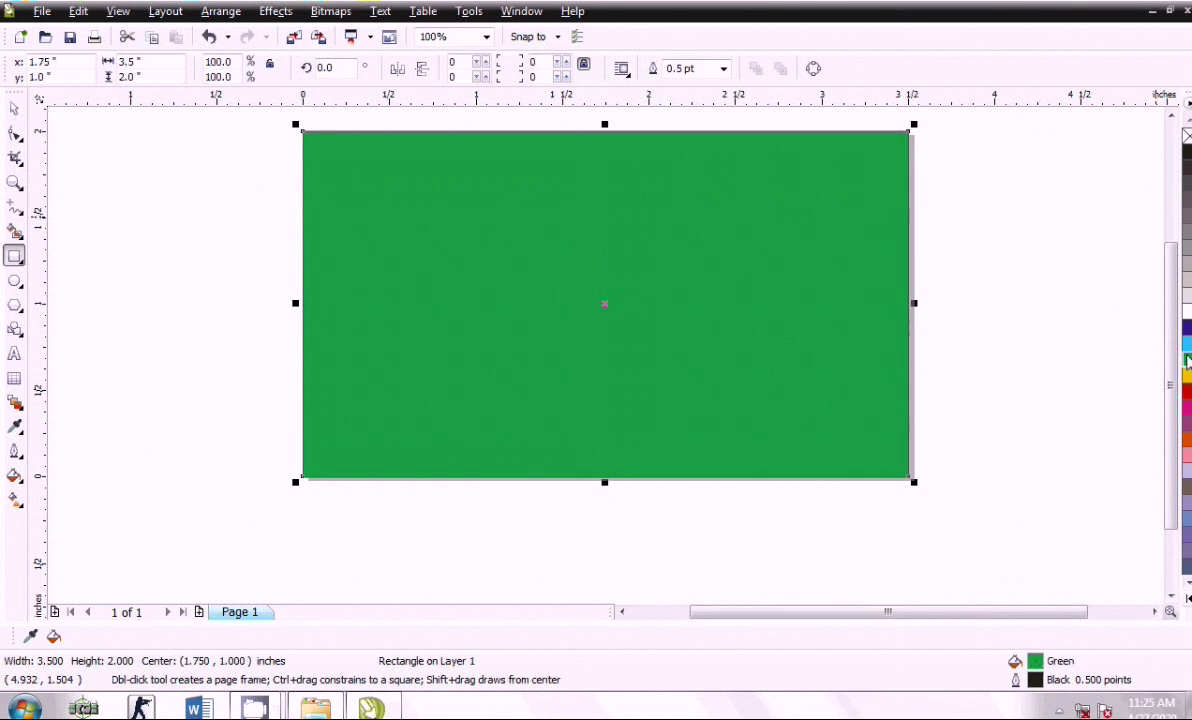
{"action": "left_click_drag", "start_coordinate": [1187, 361], "coordinate": [1126, 402]}
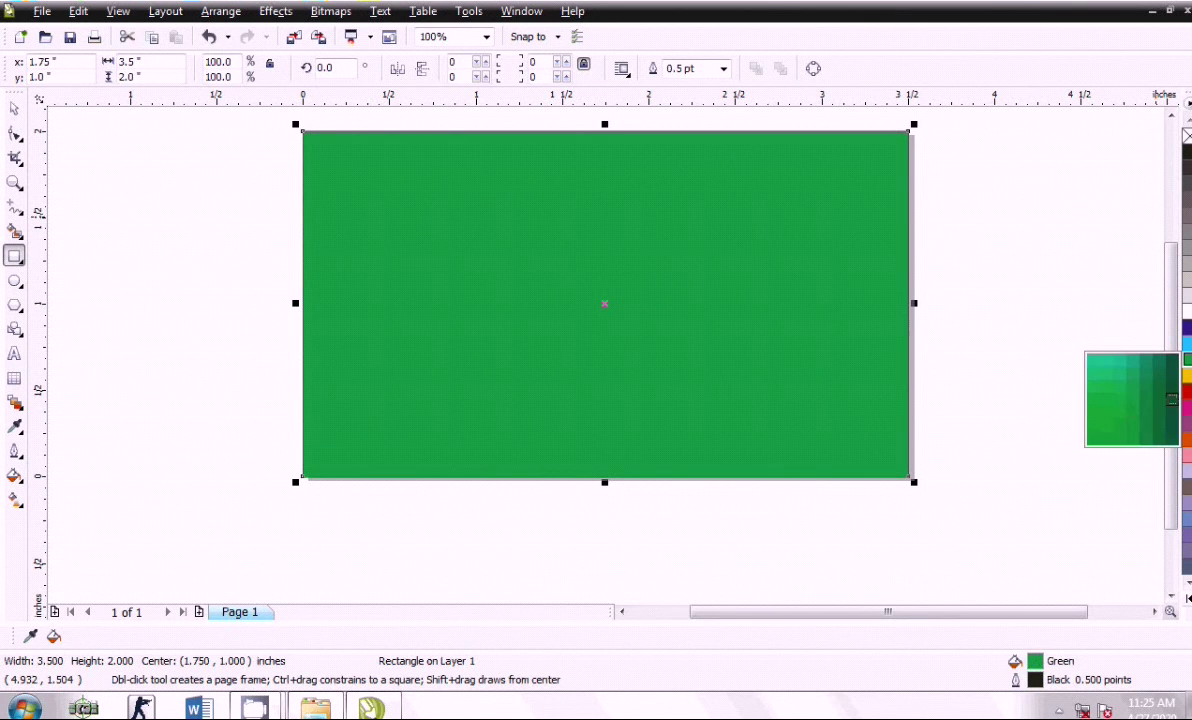
{"action": "left_click", "coordinate": [1172, 399]}
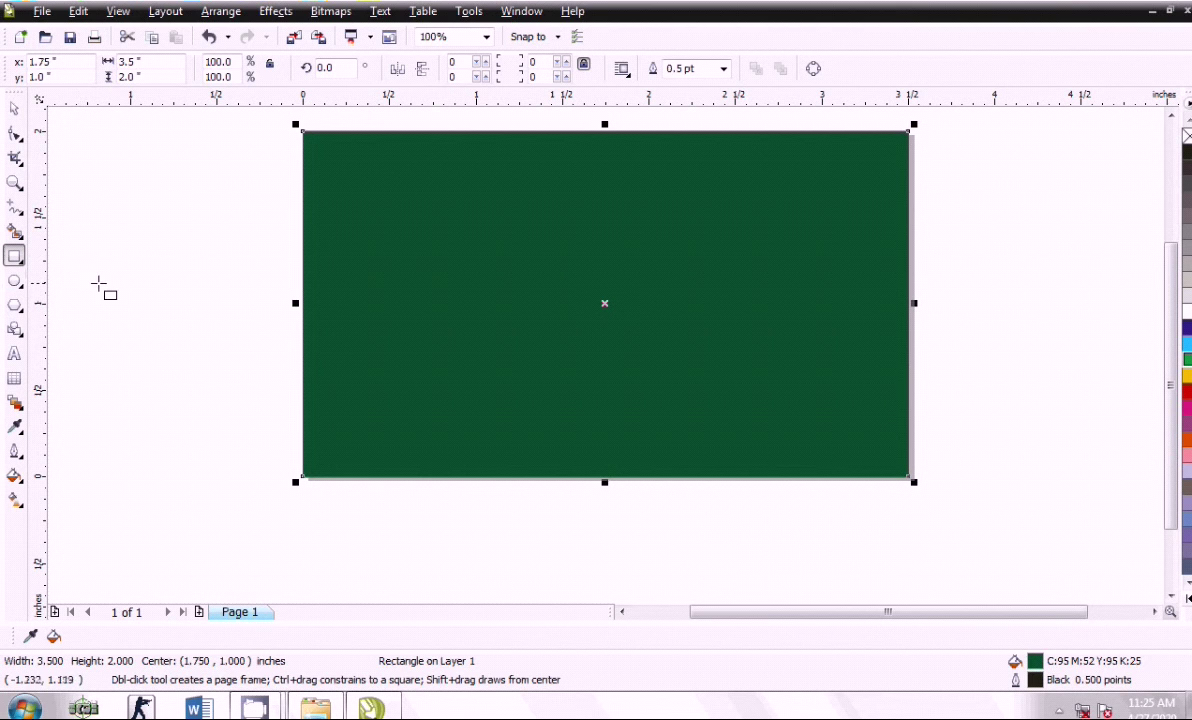
Step: Duplicate the rectangle narrowed to 2.135 inches on the right side and fill it black
{"action": "left_click_drag", "start_coordinate": [295, 303], "coordinate": [531, 310]}
{"action": "right_click", "coordinate": [531, 310]}
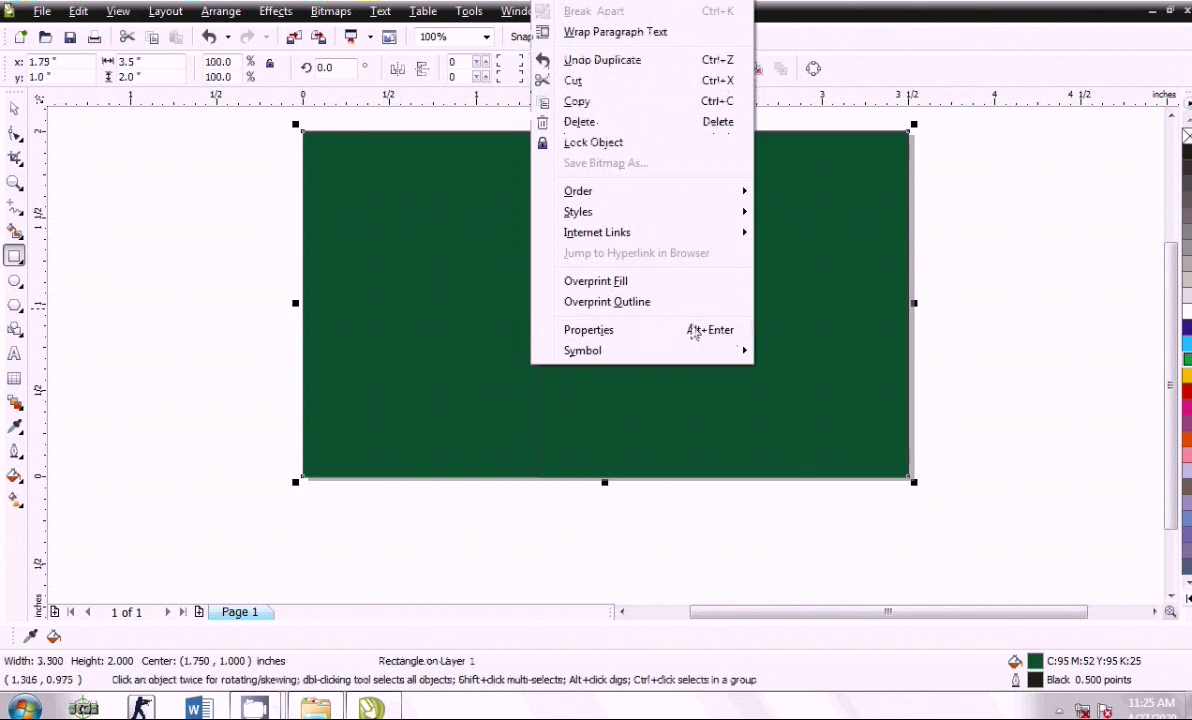
{"action": "left_click", "coordinate": [100, 253]}
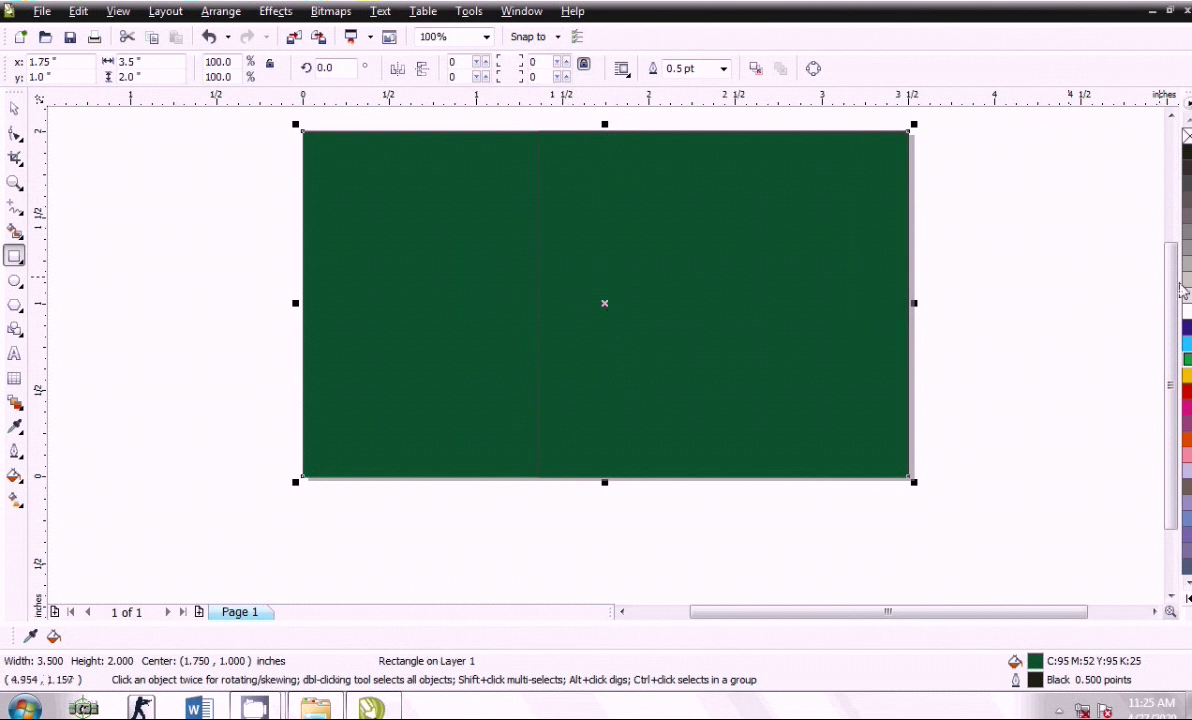
{"action": "left_click", "coordinate": [820, 364]}
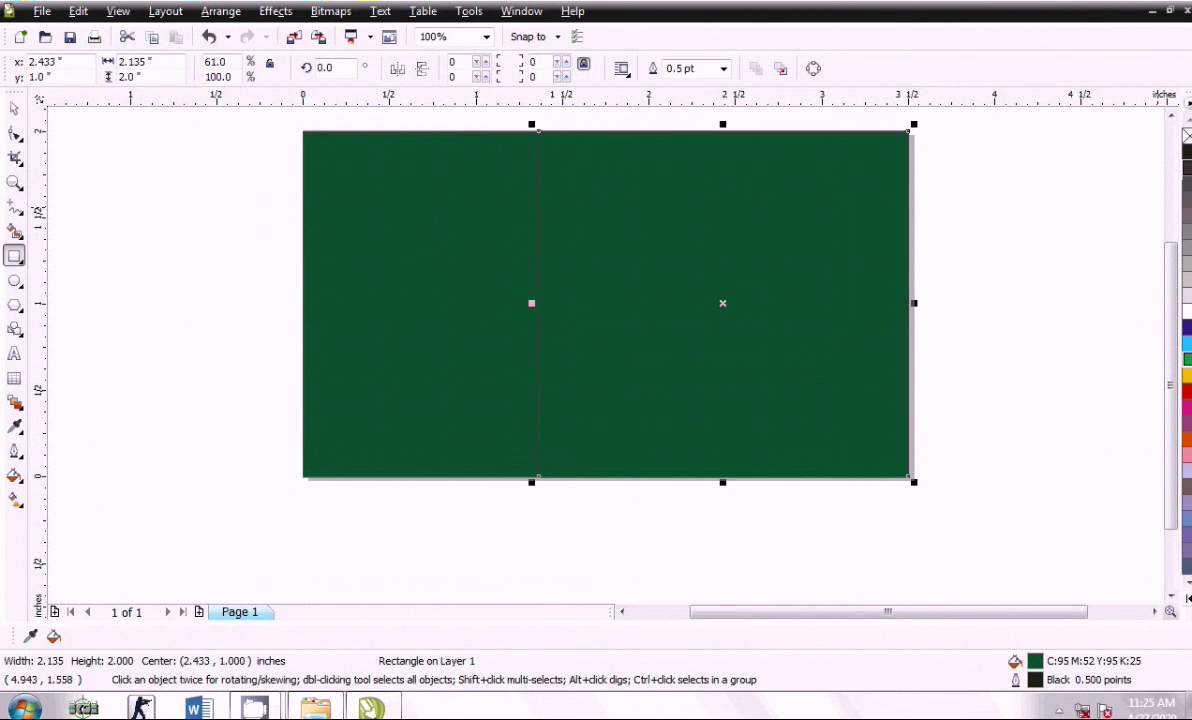
{"action": "left_click", "coordinate": [1186, 152]}
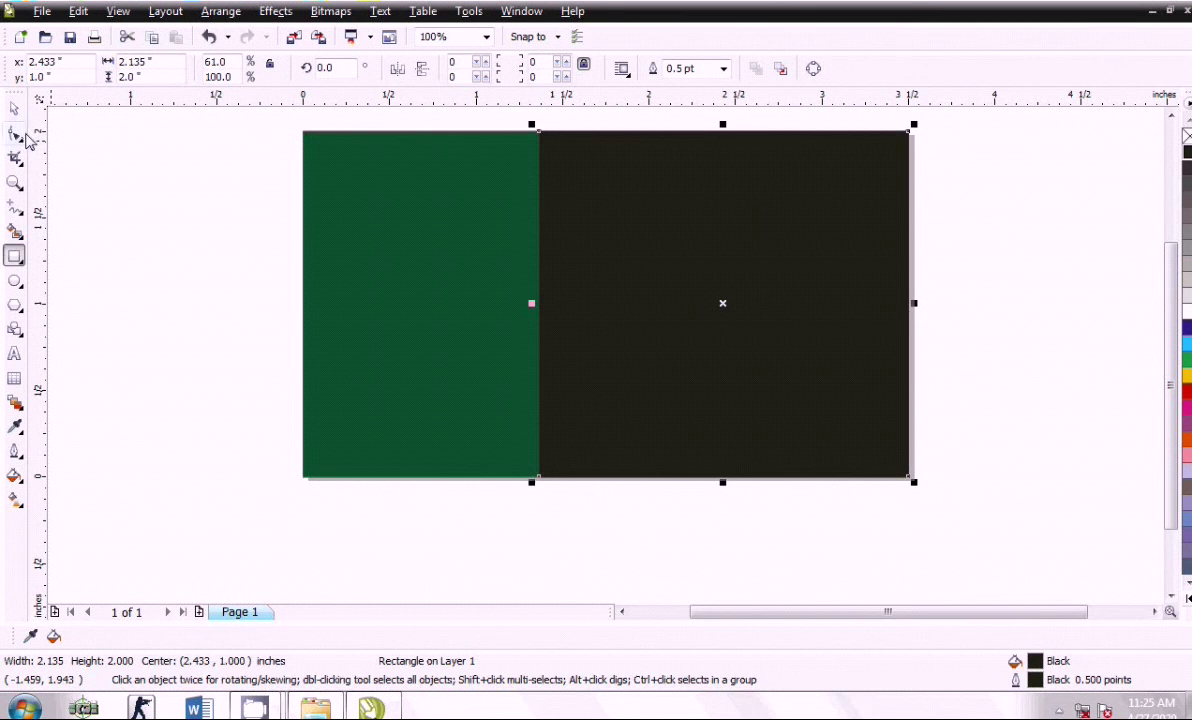
{"action": "left_click", "coordinate": [15, 134]}
Step: Convert the black shape to curves, nudging its top-left node left and bottom node right
{"action": "key", "text": "ctrl+q"}
{"action": "mouse_move", "coordinate": [524, 125]}
{"action": "left_mouse_down"}
{"action": "mouse_move", "coordinate": [590, 181]}
{"action": "mouse_move", "coordinate": [555, 181]}
{"action": "left_mouse_up"}
{"action": "key", "text": "Left"}
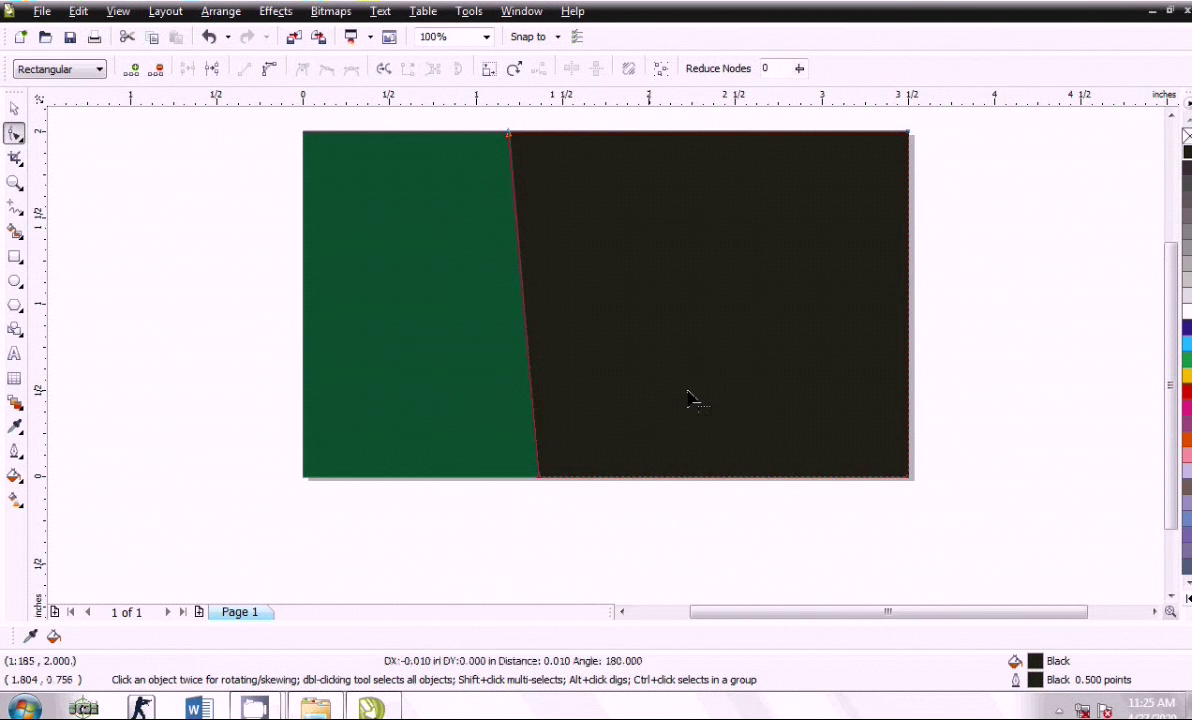
{"action": "key", "text": "Tab"}
{"action": "key", "text": "Right"}
{"action": "key", "text": "Right"}
{"action": "key", "text": "Right"}
{"action": "key", "text": "Right"}
{"action": "key", "text": "Right"}
{"action": "key", "text": "Right"}
{"action": "key", "text": "Right"}
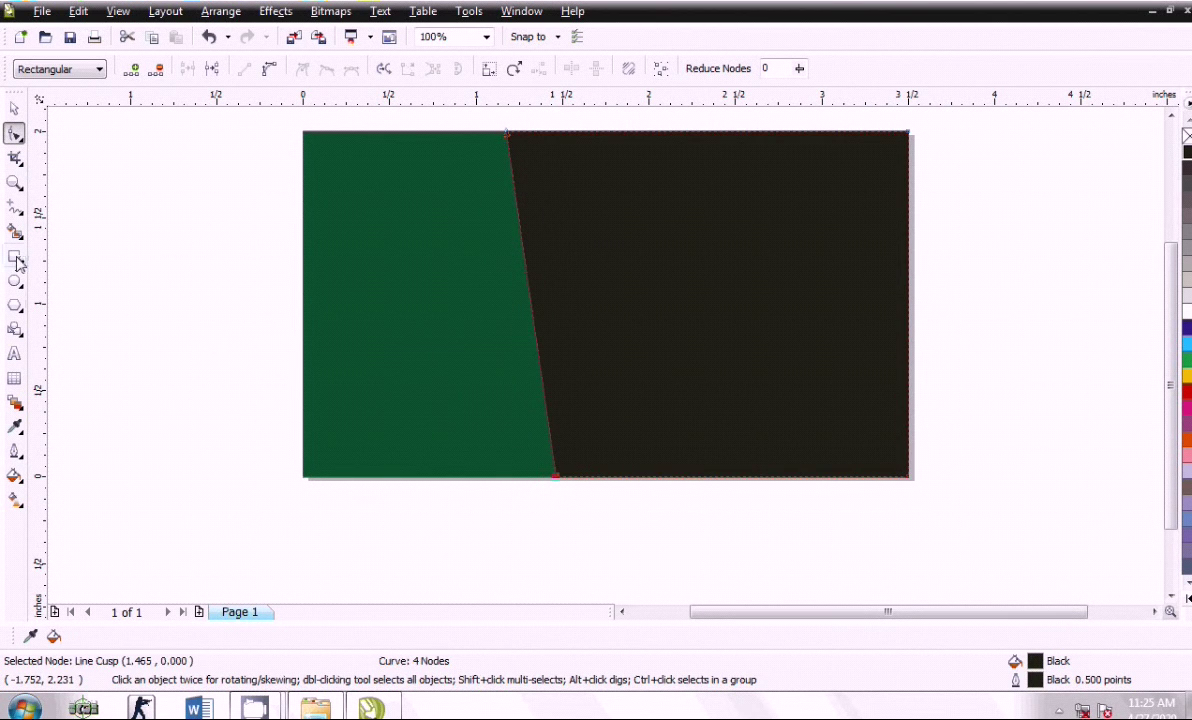
{"action": "left_click", "coordinate": [15, 257]}
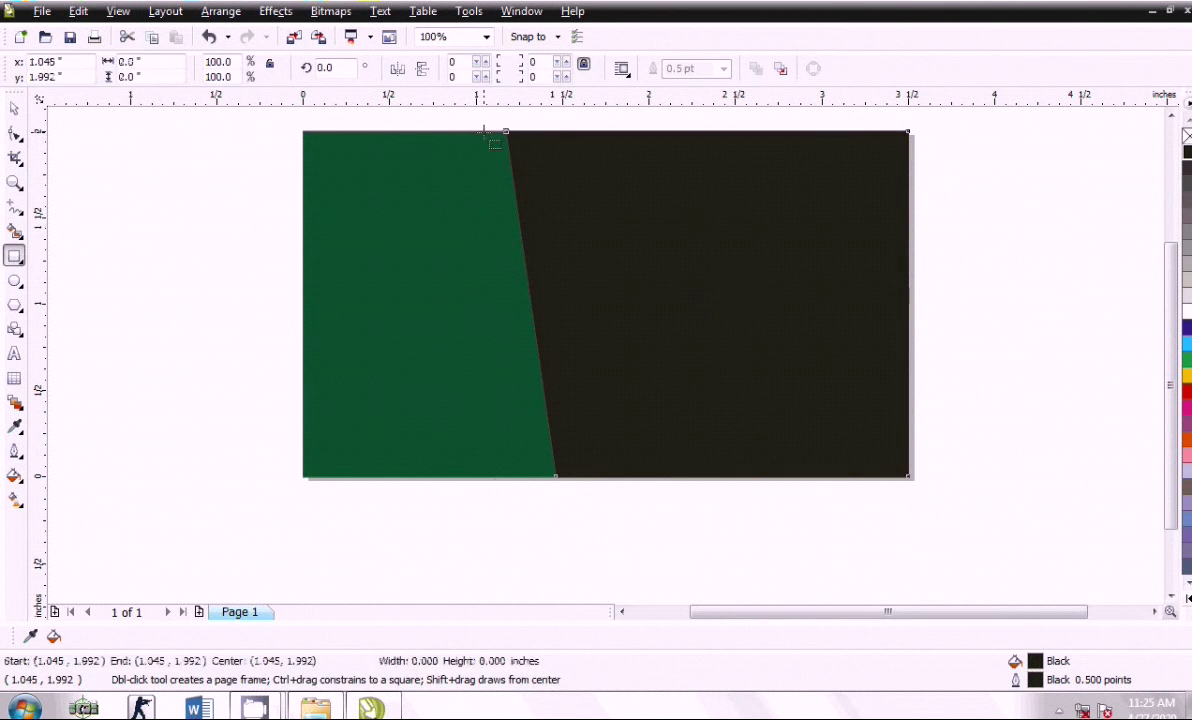
Step: Draw a tall thin rectangle across the diagonal boundary and convert it to curves
{"action": "left_click_drag", "start_coordinate": [484, 131], "coordinate": [569, 469]}
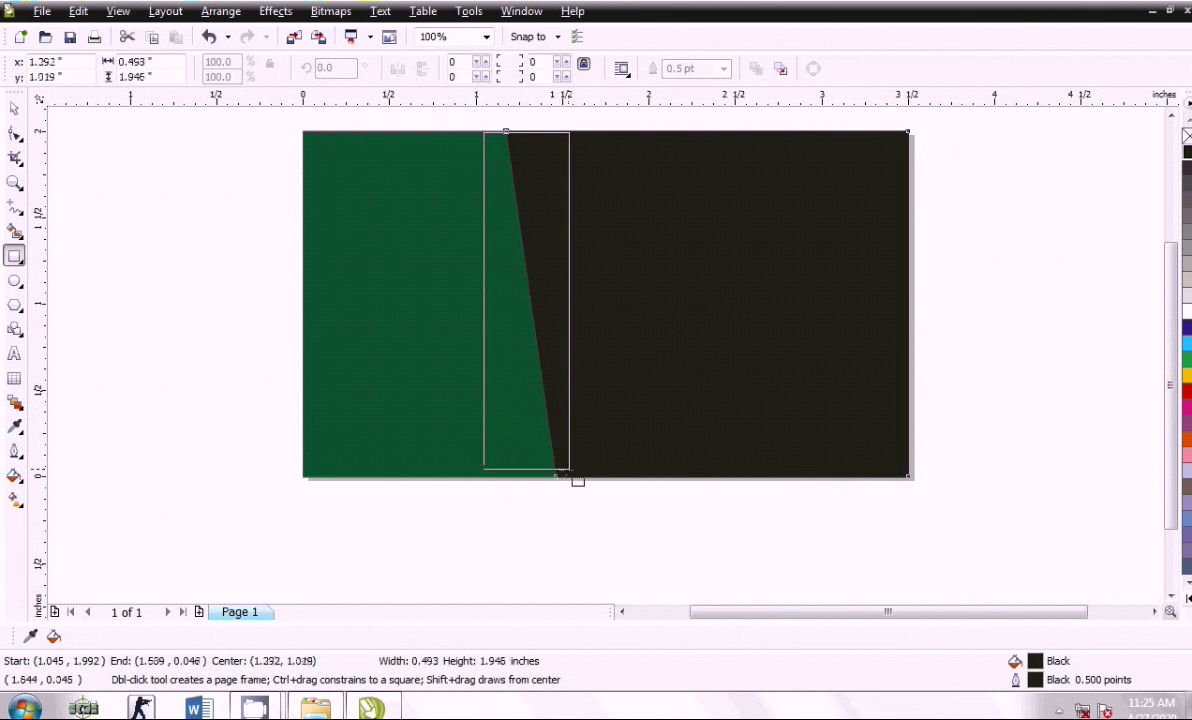
{"action": "left_click_drag", "start_coordinate": [569, 469], "coordinate": [557, 478]}
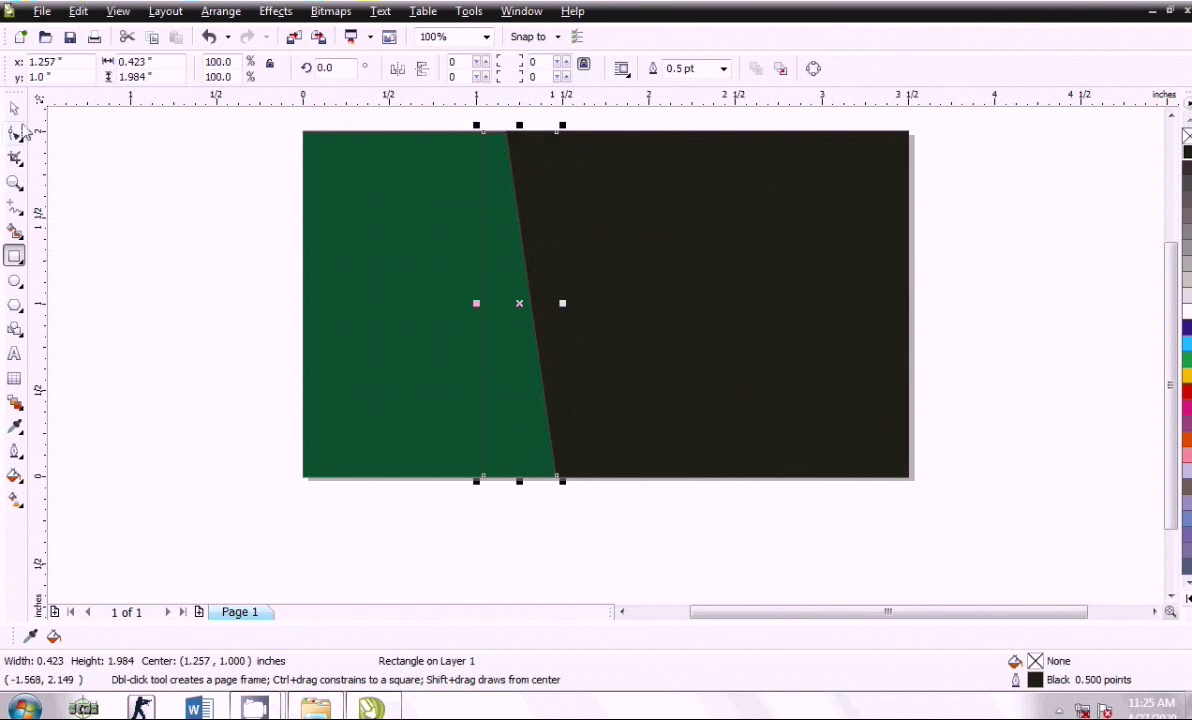
{"action": "left_click", "coordinate": [16, 133]}
{"action": "key", "text": "ctrl+q"}
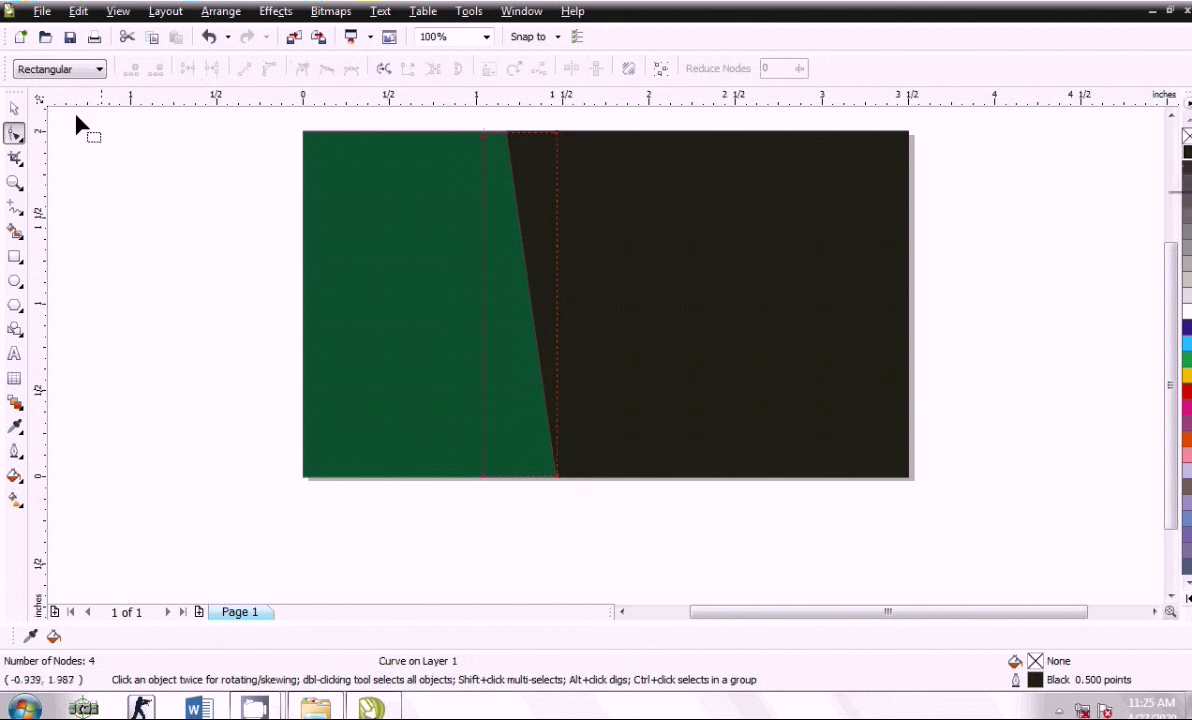
Step: Nudge the thin strip's top and bottom nodes so its edge parallels the diagonal
{"action": "left_click", "coordinate": [555, 132]}
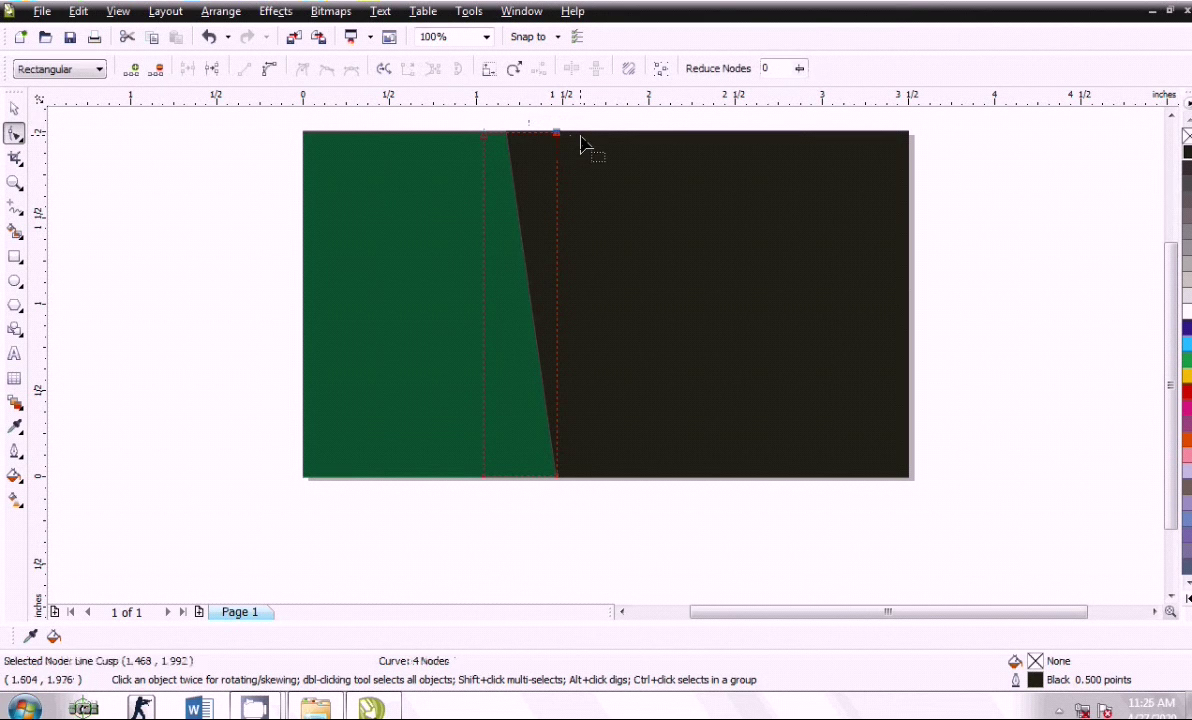
{"action": "key", "text": "Left"}
{"action": "key", "text": "Left"}
{"action": "key", "text": "Left"}
{"action": "key", "text": "Left"}
{"action": "key", "text": "Left"}
{"action": "key", "text": "Left"}
{"action": "key", "text": "Left"}
{"action": "key", "text": "Left"}
{"action": "key", "text": "Left"}
{"action": "key", "text": "Left"}
{"action": "key", "text": "Left"}
{"action": "left_click", "coordinate": [545, 137]}
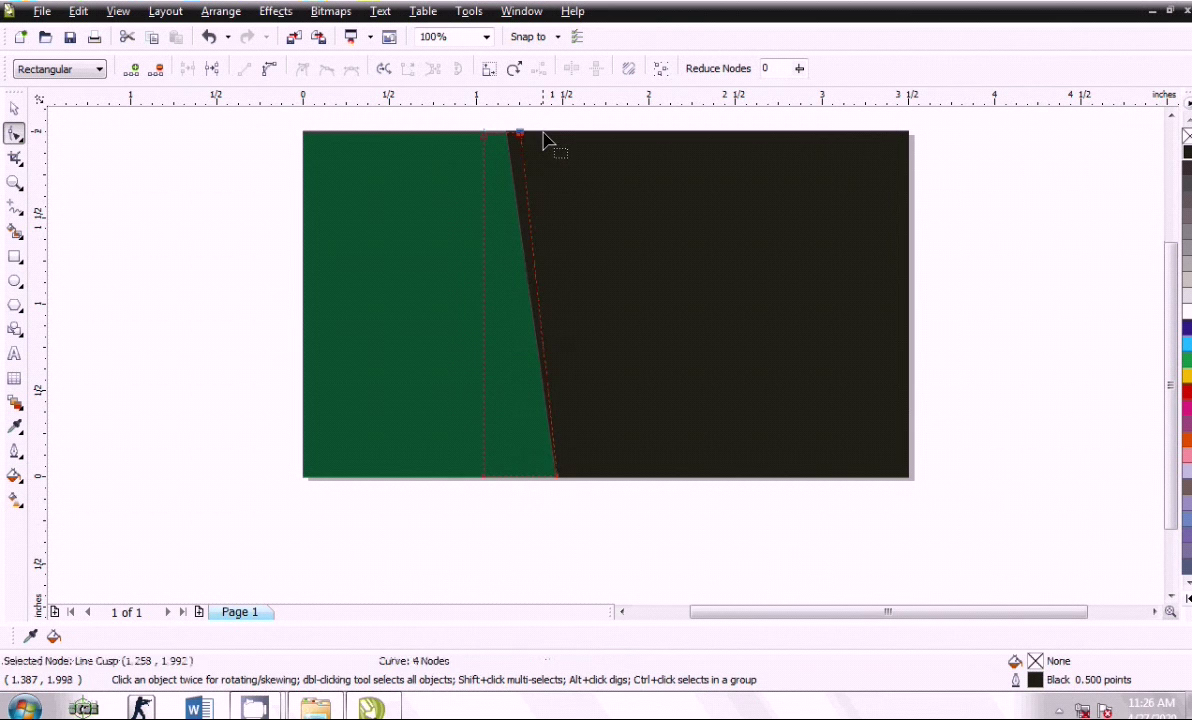
{"action": "key", "text": "Left"}
{"action": "left_click_drag", "start_coordinate": [458, 460], "coordinate": [520, 512]}
{"action": "key", "text": "Right"}
{"action": "key", "text": "Right"}
{"action": "key", "text": "Right"}
{"action": "key", "text": "Right"}
{"action": "key", "text": "Right"}
{"action": "key", "text": "Right"}
{"action": "key", "text": "Right"}
{"action": "key", "text": "Right"}
{"action": "key", "text": "Right"}
{"action": "key", "text": "Right"}
{"action": "key", "text": "Right"}
{"action": "key", "text": "Right"}
{"action": "key", "text": "Right"}
{"action": "key", "text": "Right"}
{"action": "key", "text": "Right"}
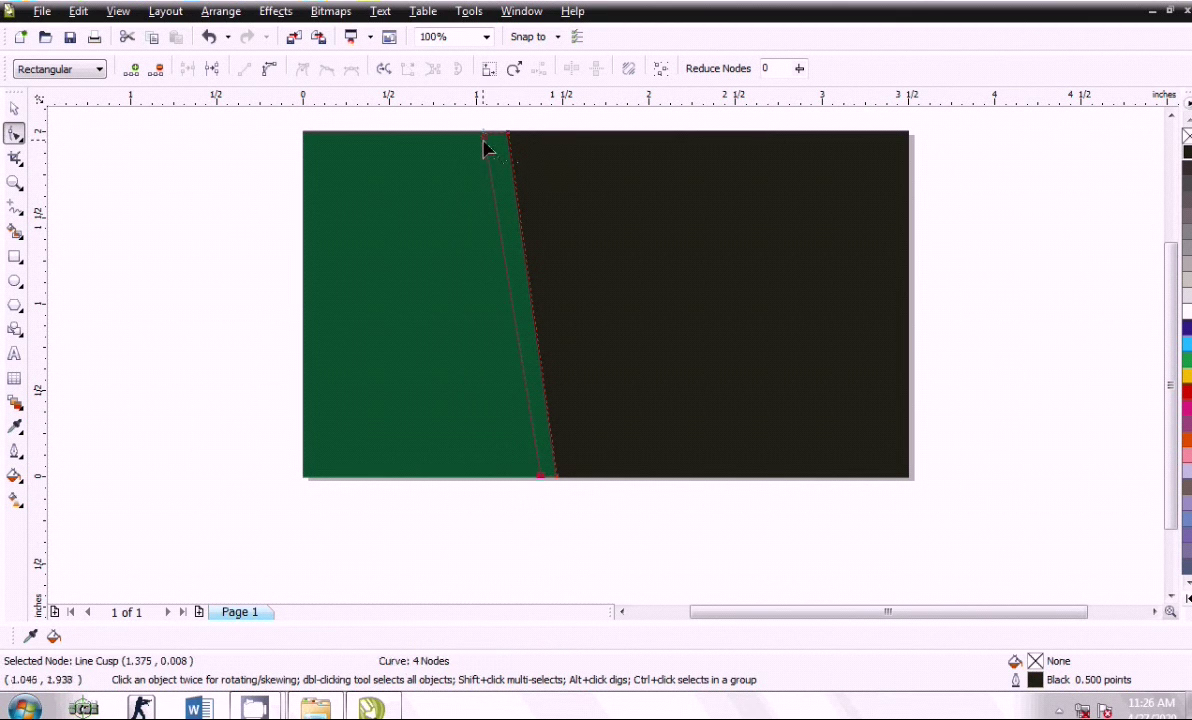
{"action": "left_click_drag", "start_coordinate": [485, 143], "coordinate": [492, 146]}
{"action": "left_click", "coordinate": [367, 139]}
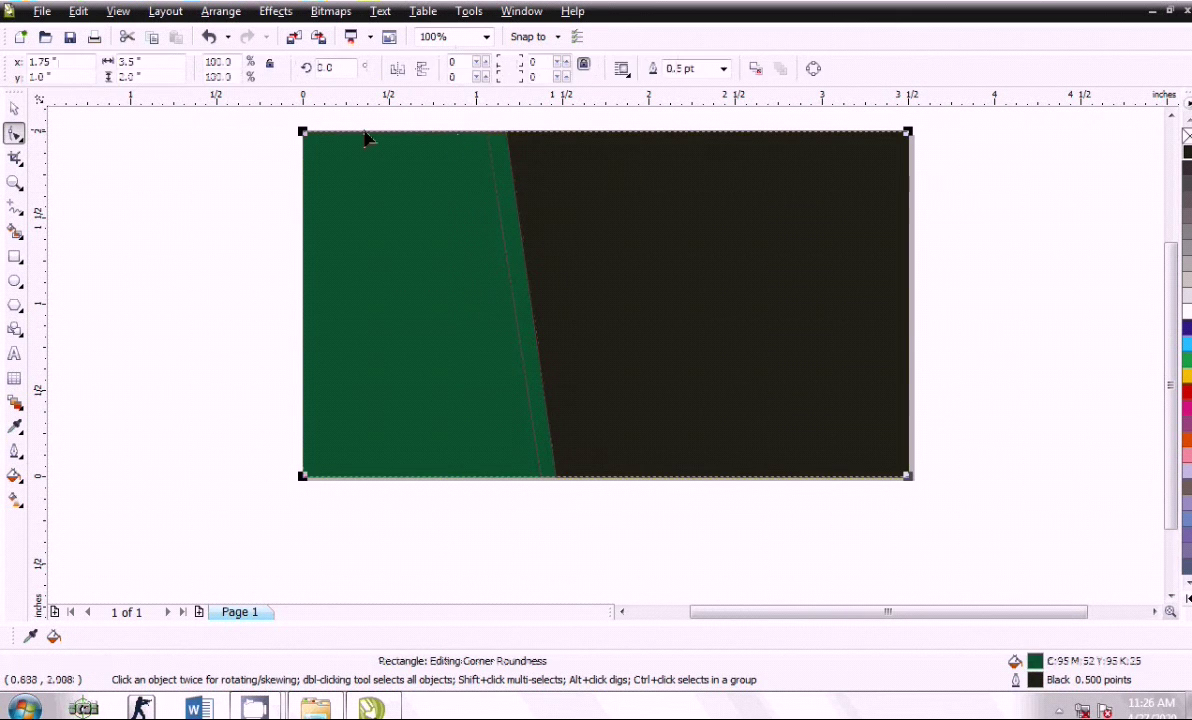
{"action": "left_click", "coordinate": [497, 197]}
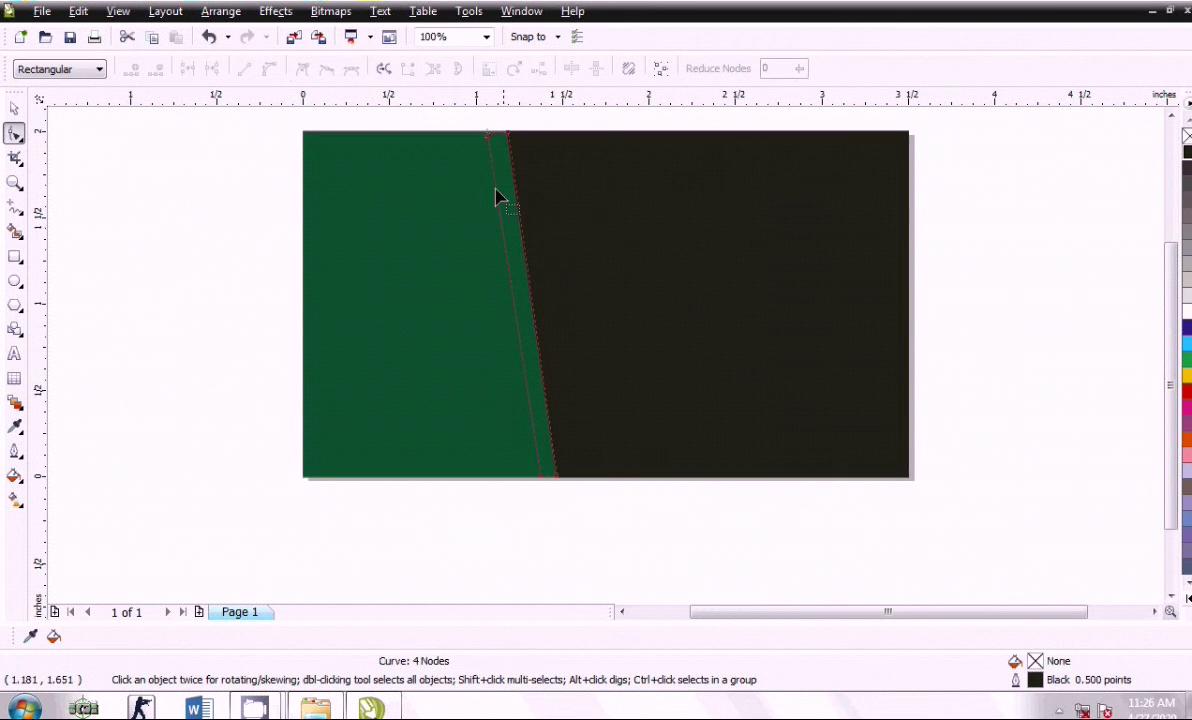
{"action": "left_click", "coordinate": [14, 108]}
Step: Shift the thin strip slightly left and fill it brown (C:27 M:53 Y:99 K:0)
{"action": "left_click_drag", "start_coordinate": [522, 303], "coordinate": [513, 303]}
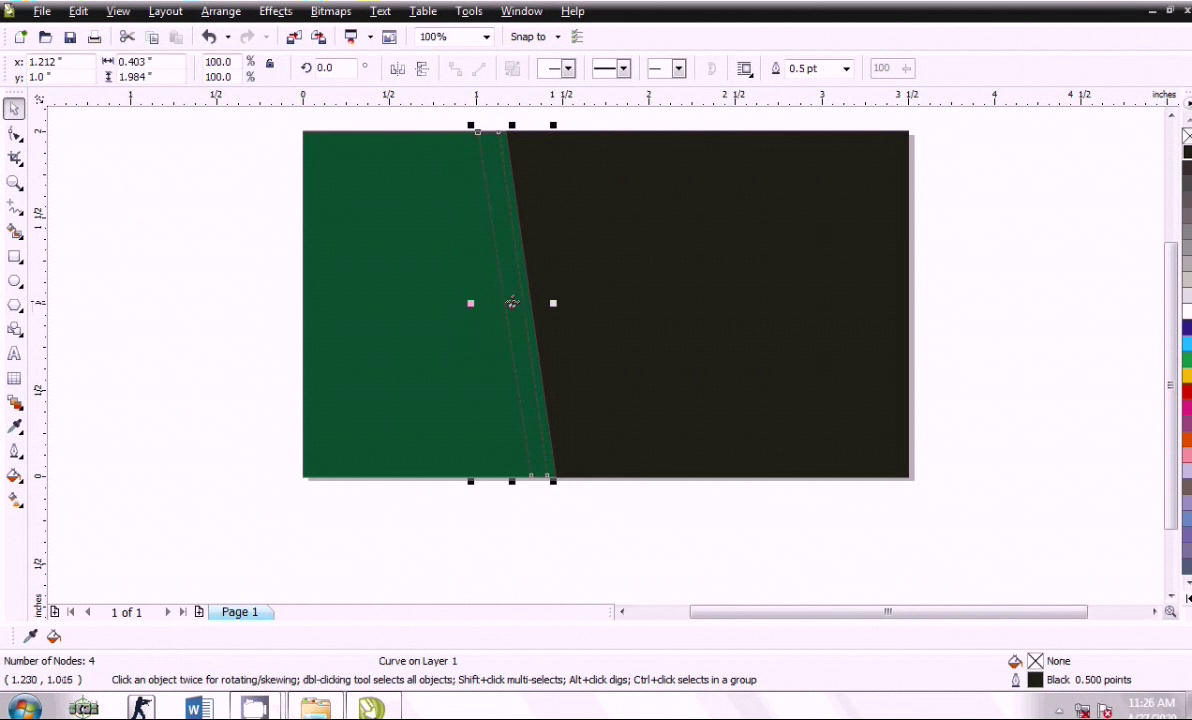
{"action": "key", "text": "Escape"}
{"action": "left_click", "coordinate": [498, 298]}
{"action": "left_click", "coordinate": [1186, 376]}
{"action": "left_click", "coordinate": [1186, 378]}
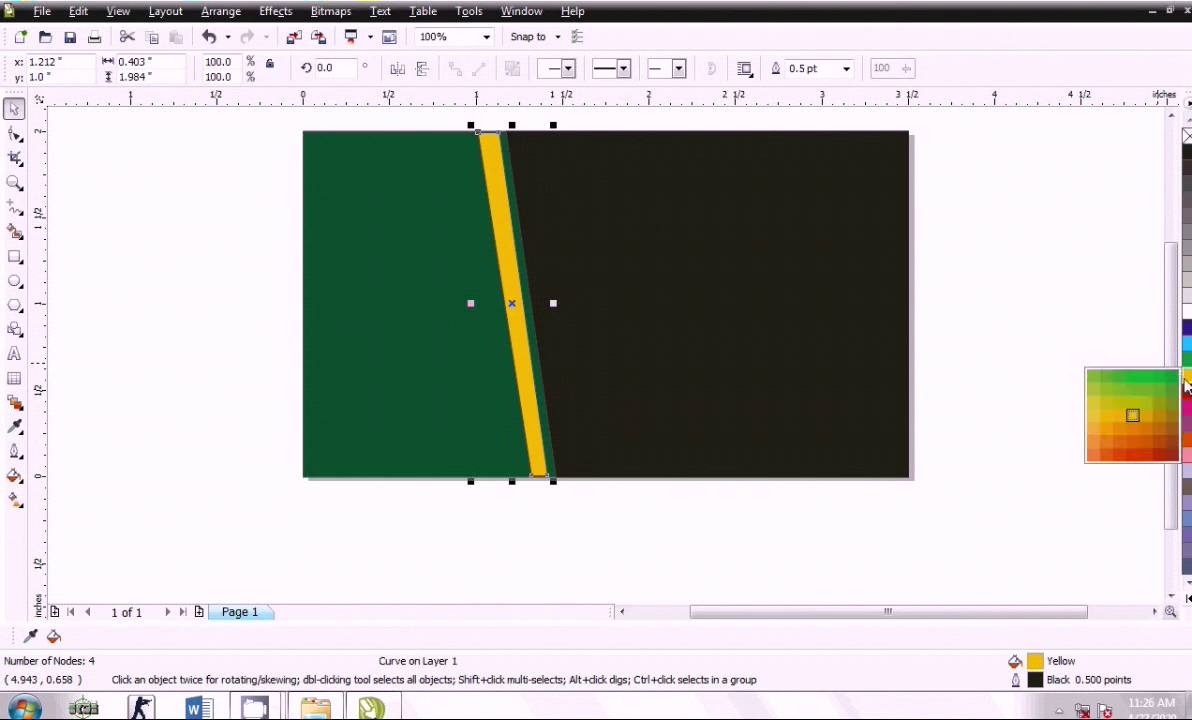
{"action": "left_click", "coordinate": [1147, 431]}
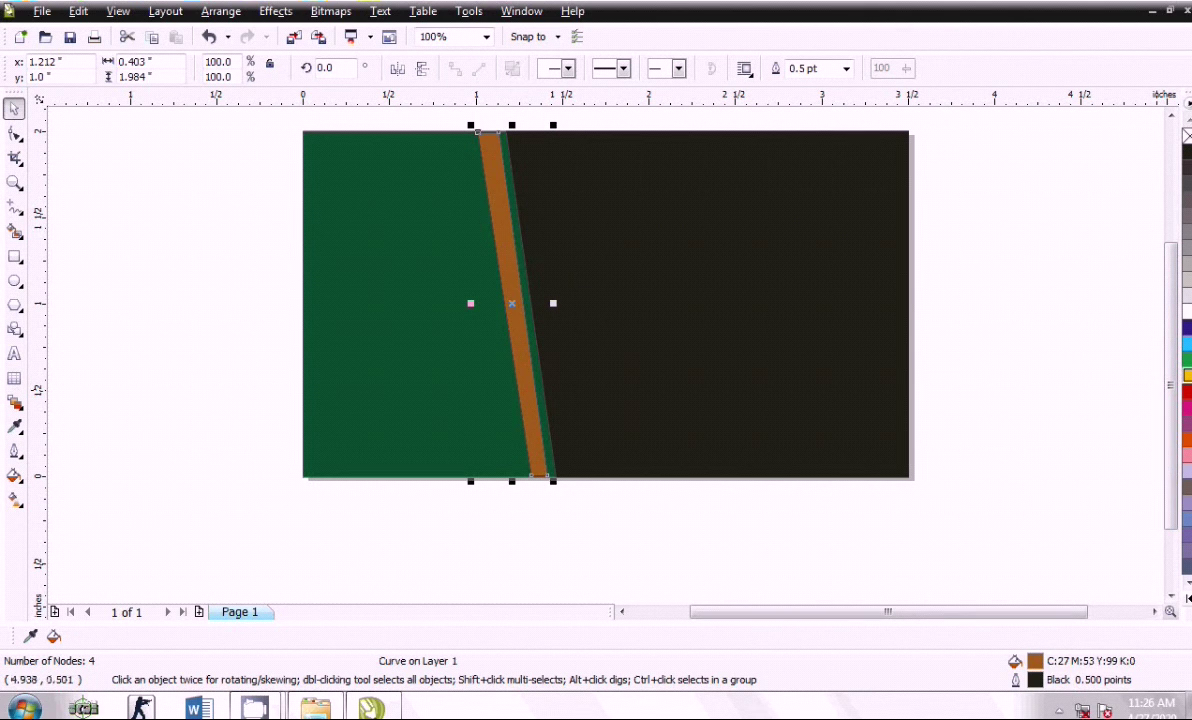
{"action": "left_click", "coordinate": [14, 498]}
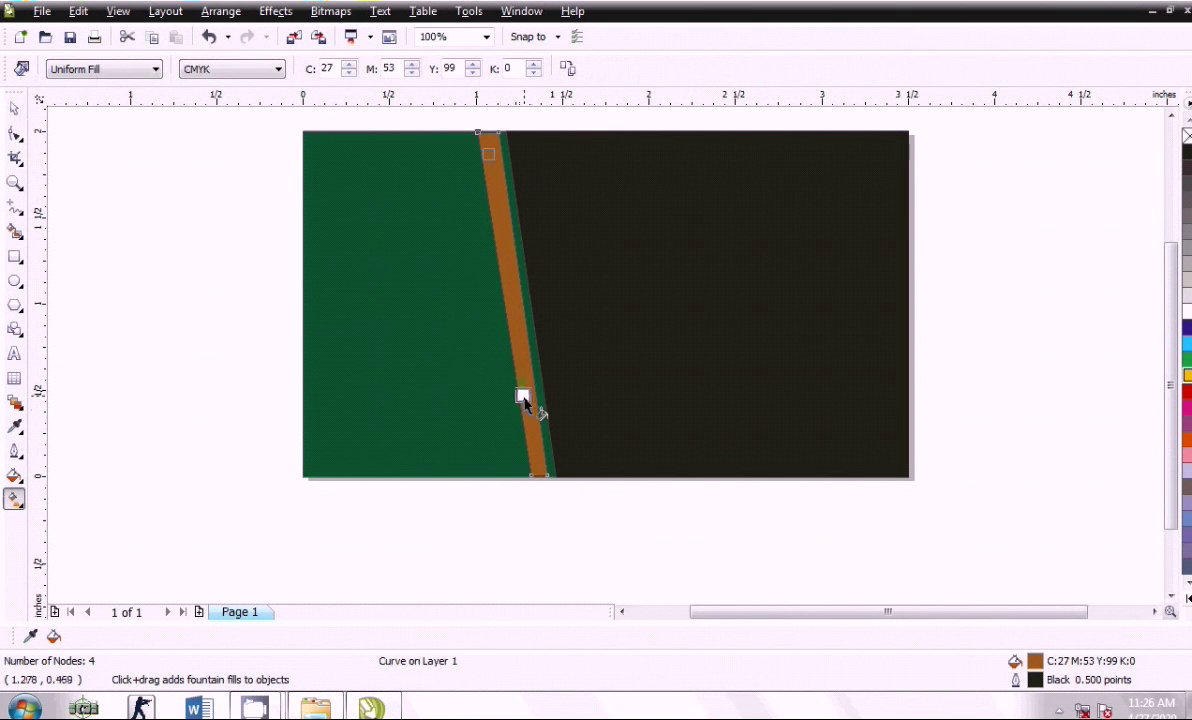
Step: Give the strip a linear gradient from brown to a yellow end colour placed near its bottom
{"action": "left_click_drag", "start_coordinate": [500, 237], "coordinate": [533, 428]}
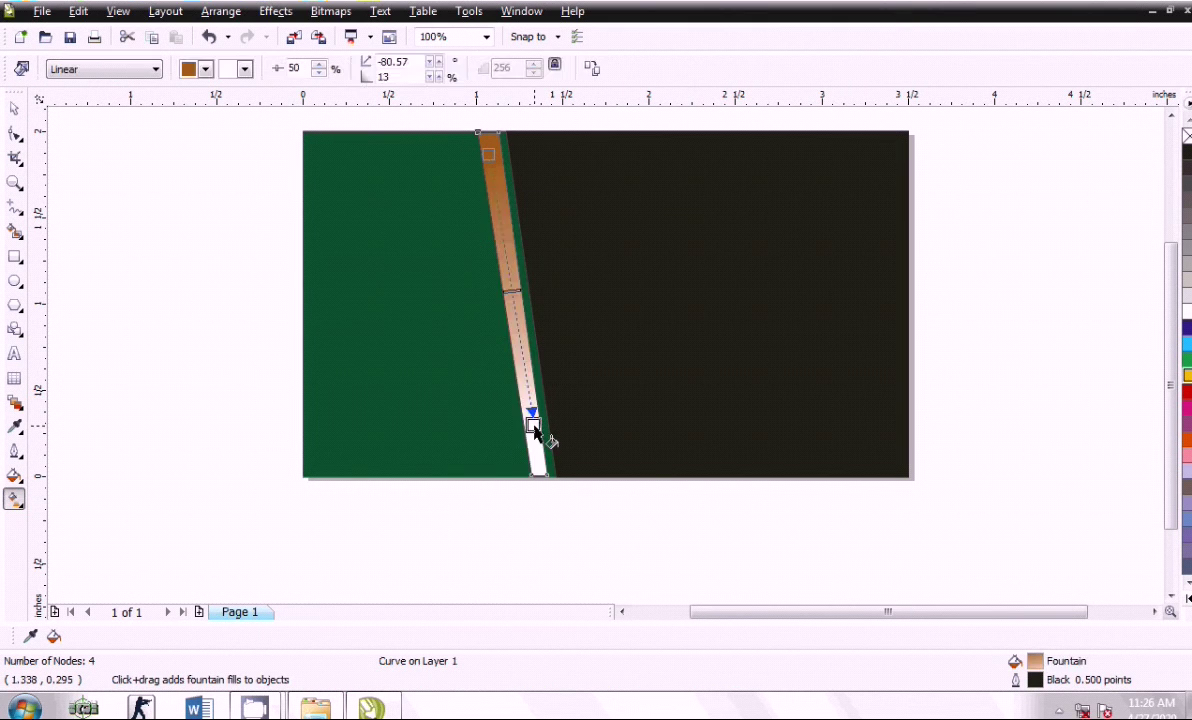
{"action": "left_click", "coordinate": [1188, 599]}
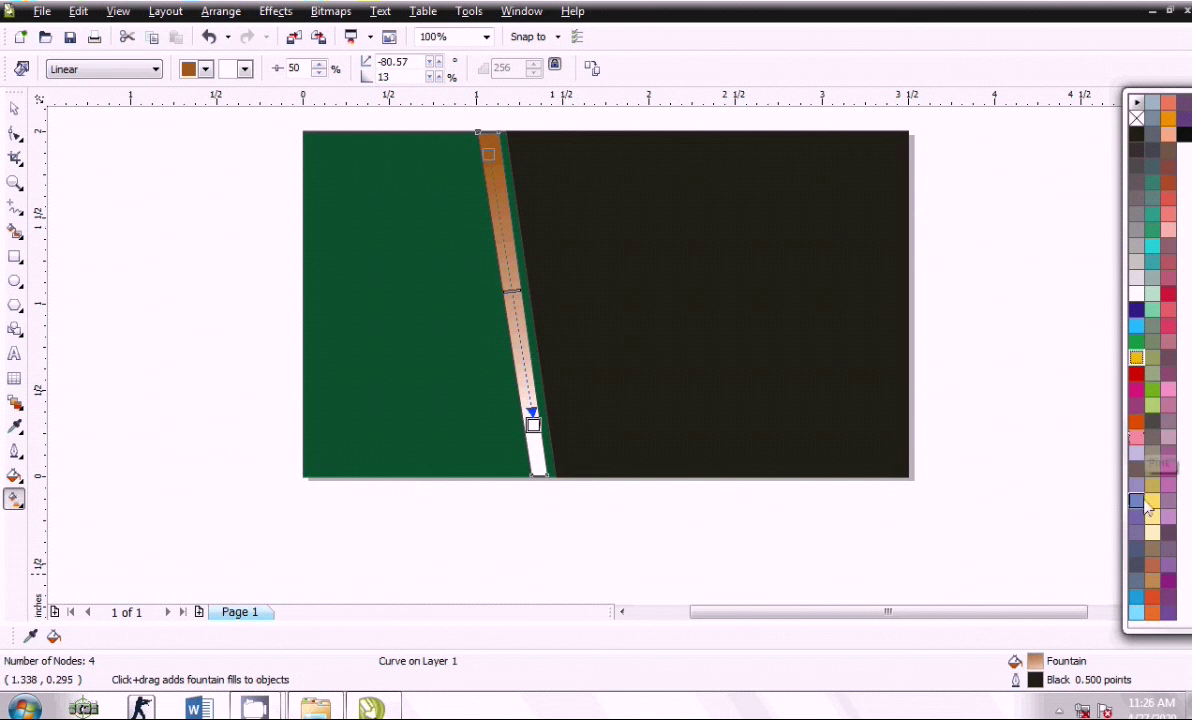
{"action": "left_click", "coordinate": [1152, 518]}
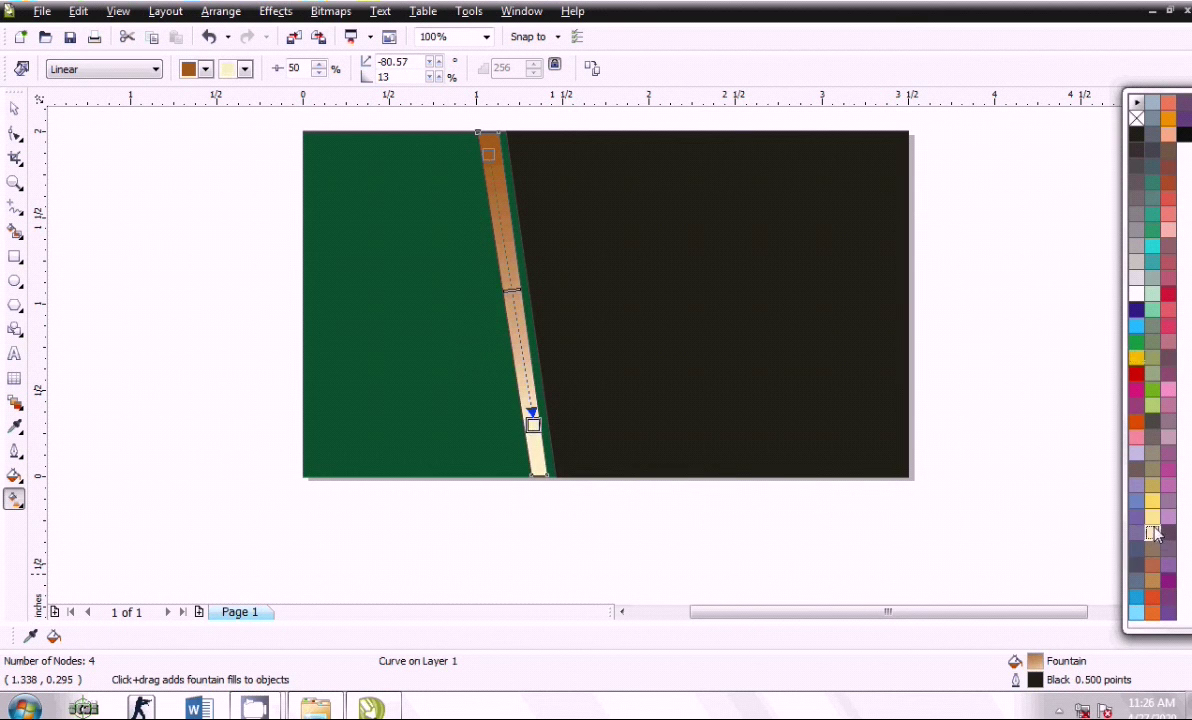
{"action": "left_click", "coordinate": [1152, 500]}
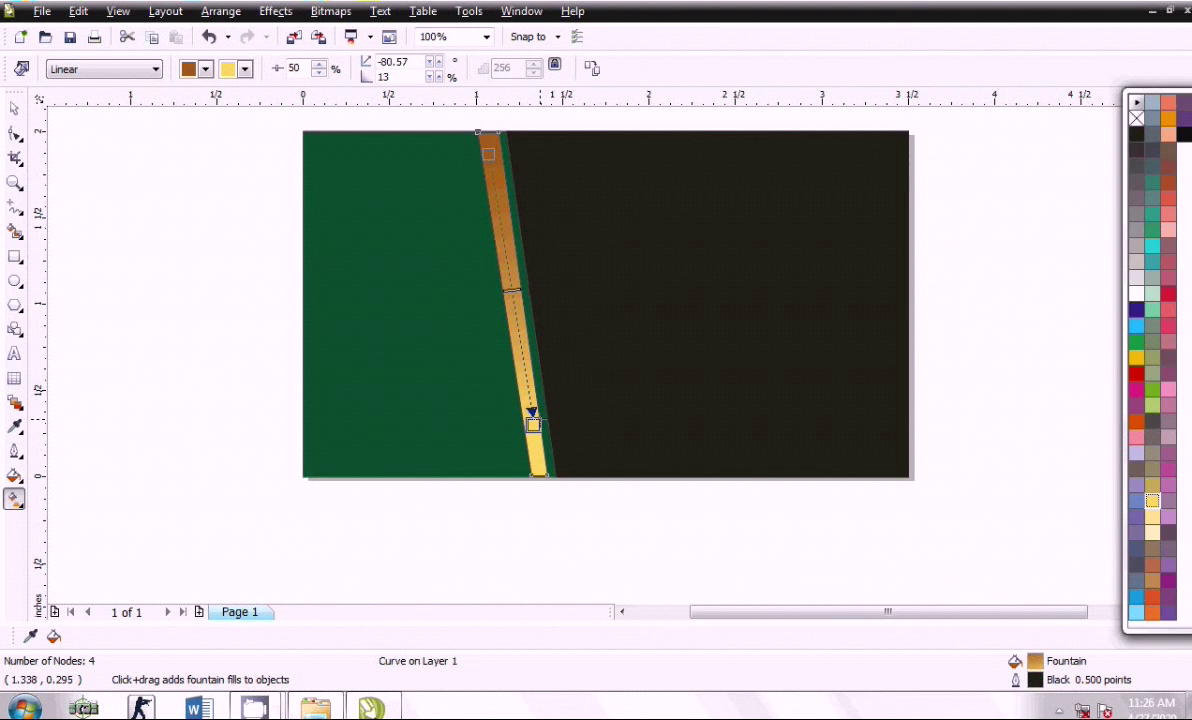
{"action": "left_click_drag", "start_coordinate": [533, 424], "coordinate": [543, 456]}
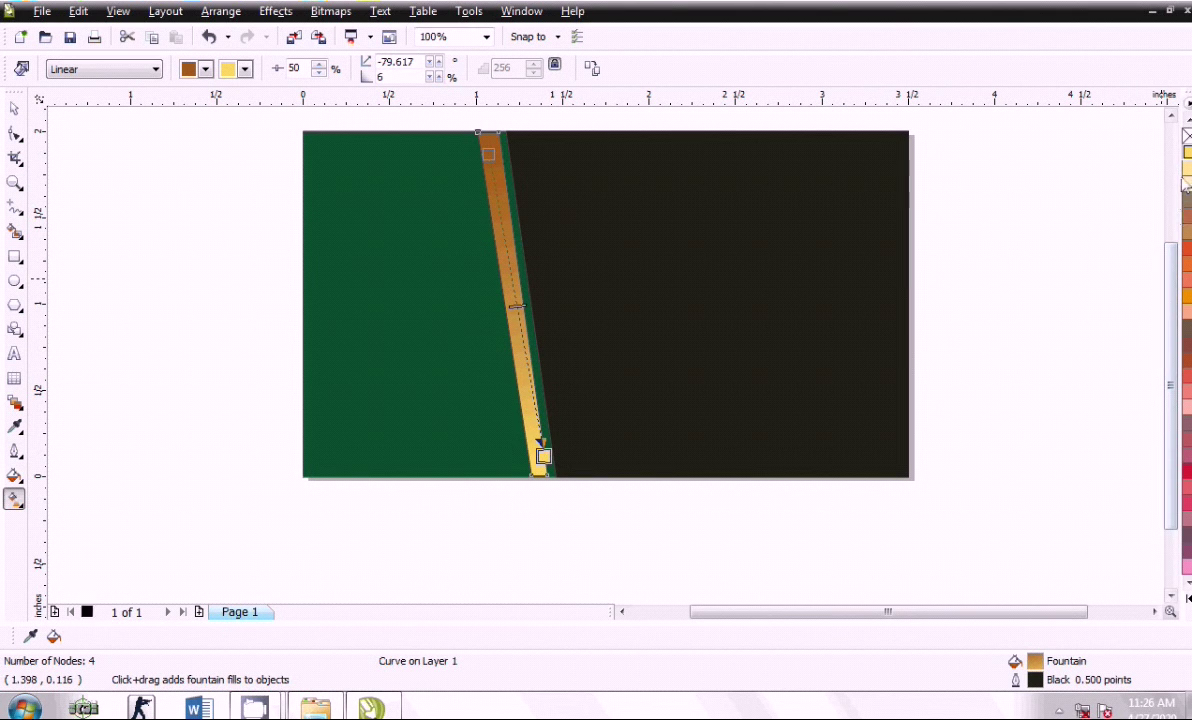
{"action": "left_click_drag", "start_coordinate": [1185, 183], "coordinate": [540, 450]}
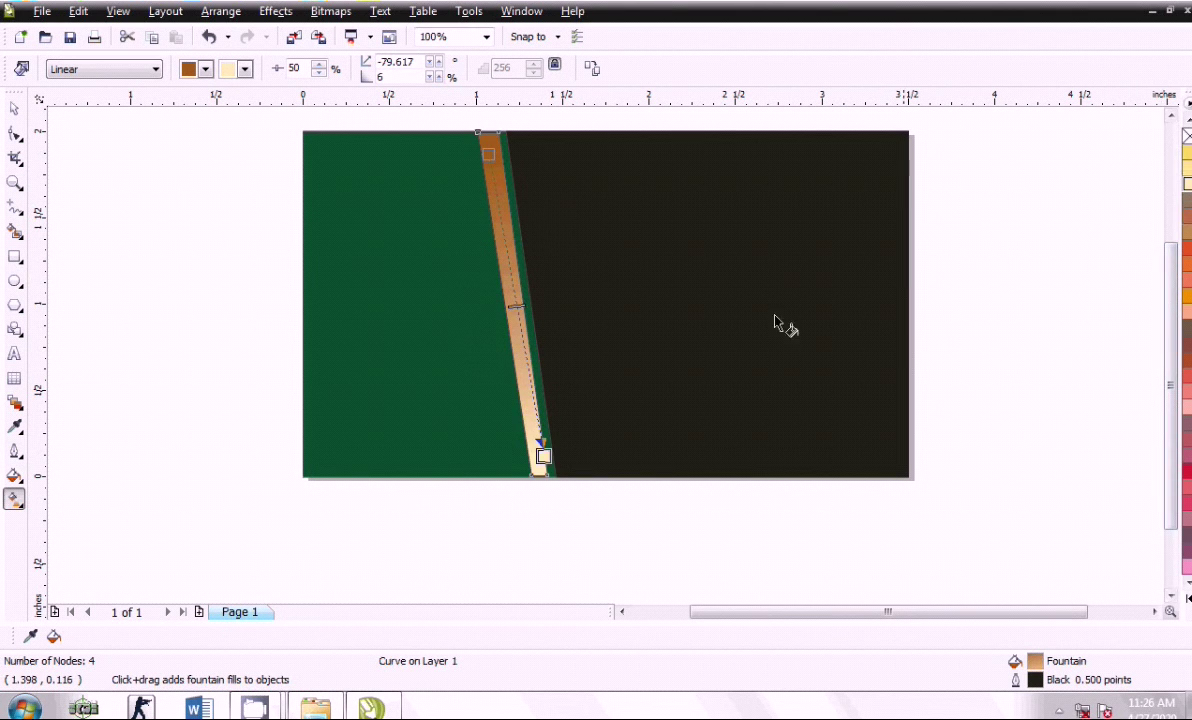
Step: Add a light yellow midpoint colour stop and move the gradient's end point up the strip
{"action": "left_click", "coordinate": [519, 321]}
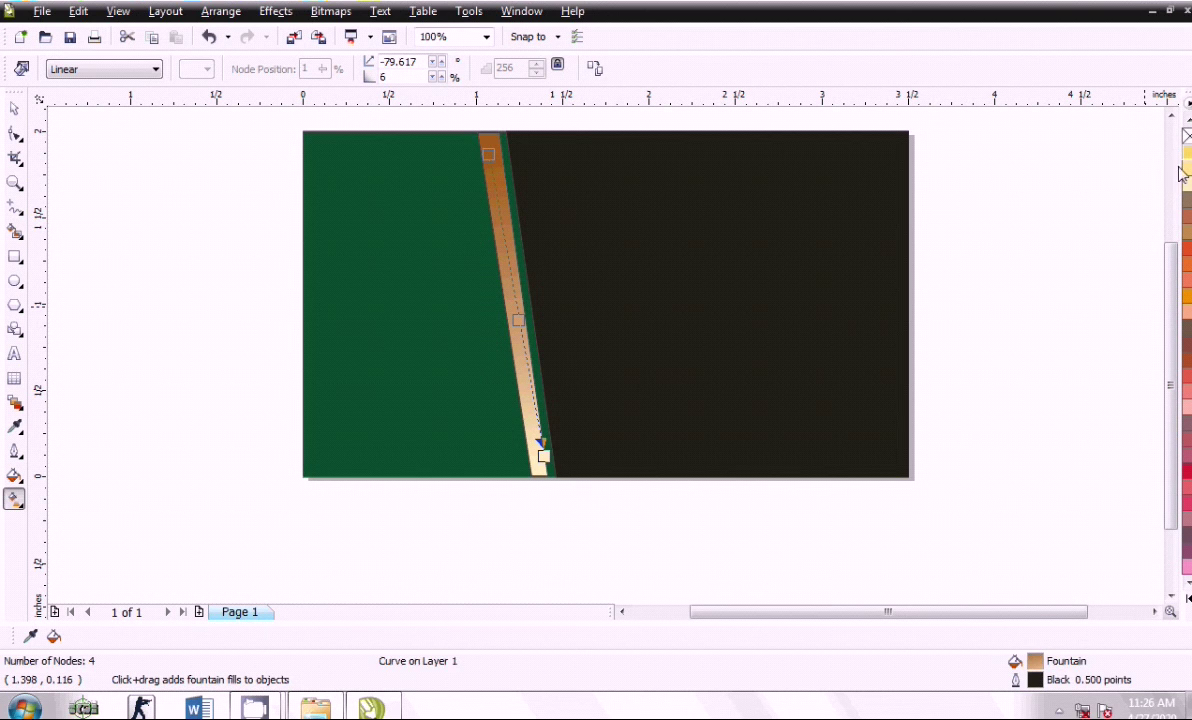
{"action": "left_click", "coordinate": [518, 320]}
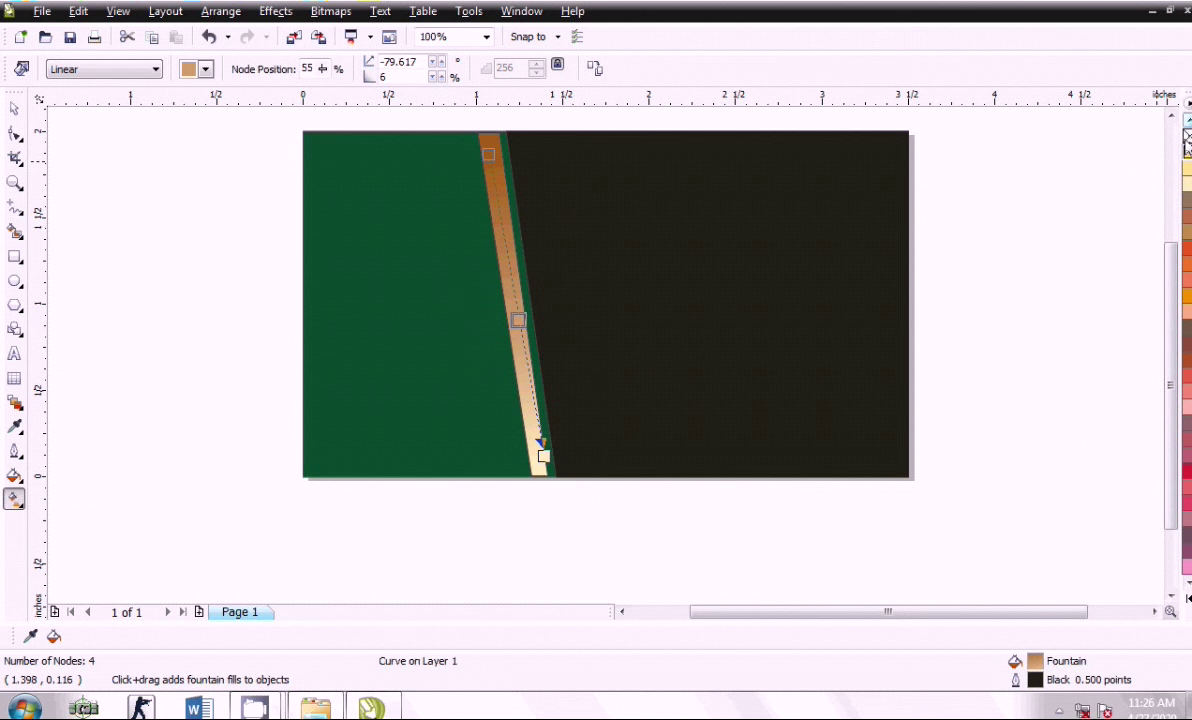
{"action": "left_click", "coordinate": [1187, 152]}
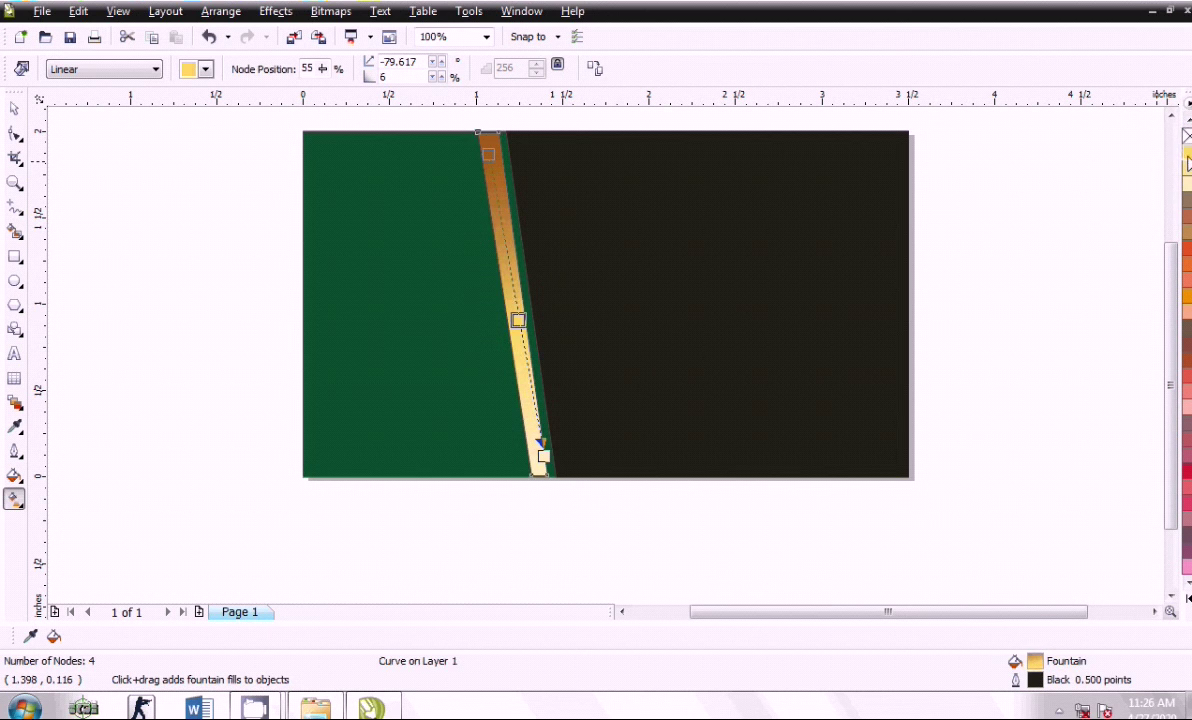
{"action": "left_click", "coordinate": [543, 456]}
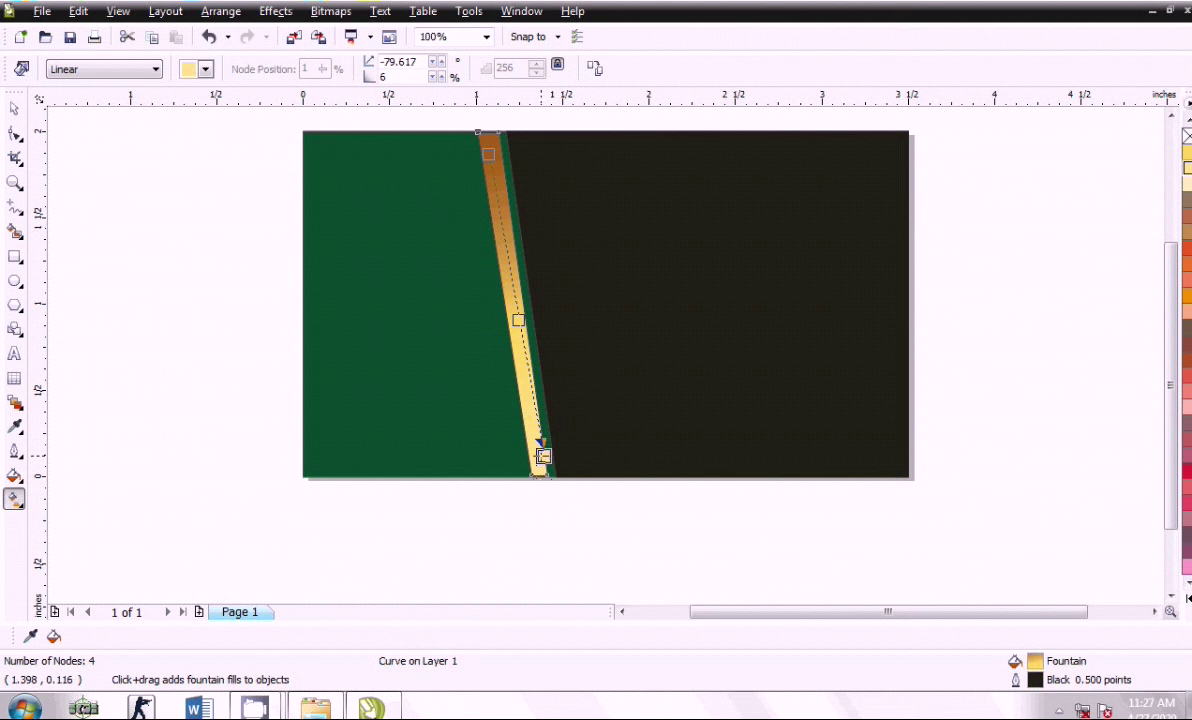
{"action": "mouse_move", "coordinate": [543, 456]}
{"action": "left_mouse_down"}
{"action": "mouse_move", "coordinate": [521, 412]}
{"action": "mouse_move", "coordinate": [534, 421]}
{"action": "left_mouse_up"}
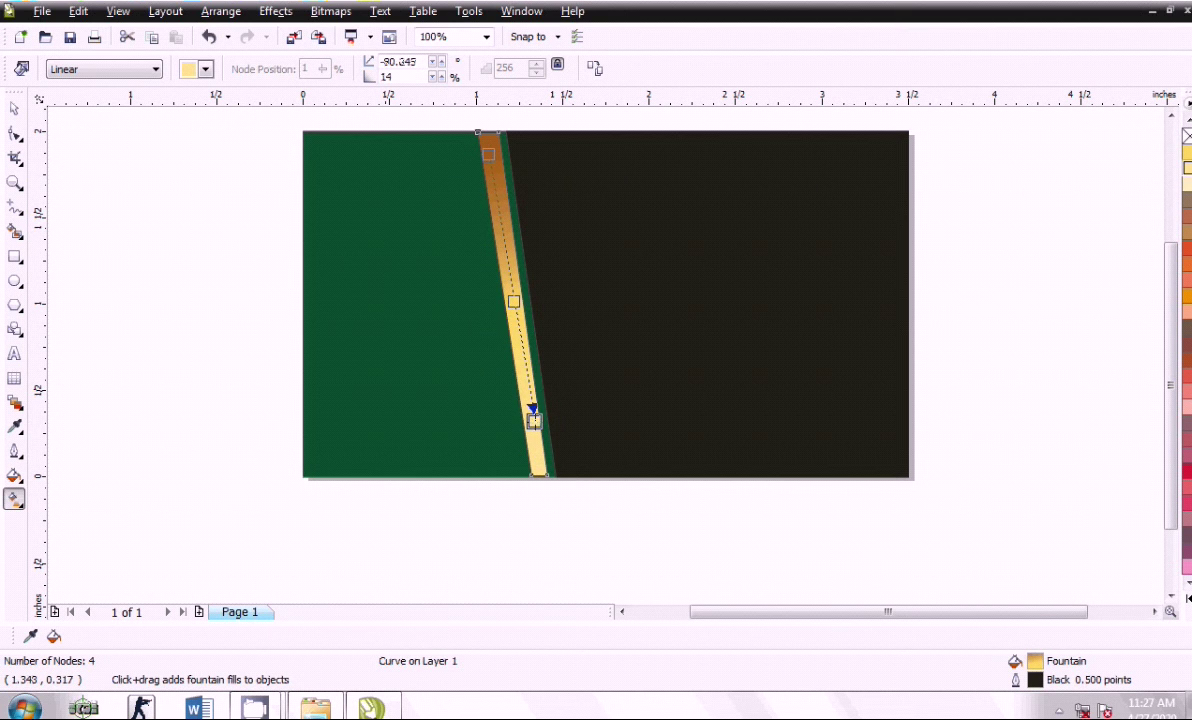
Step: Mirror the strip, rotate it 180° and widen it to 0.414 inches
{"action": "left_click", "coordinate": [17, 110]}
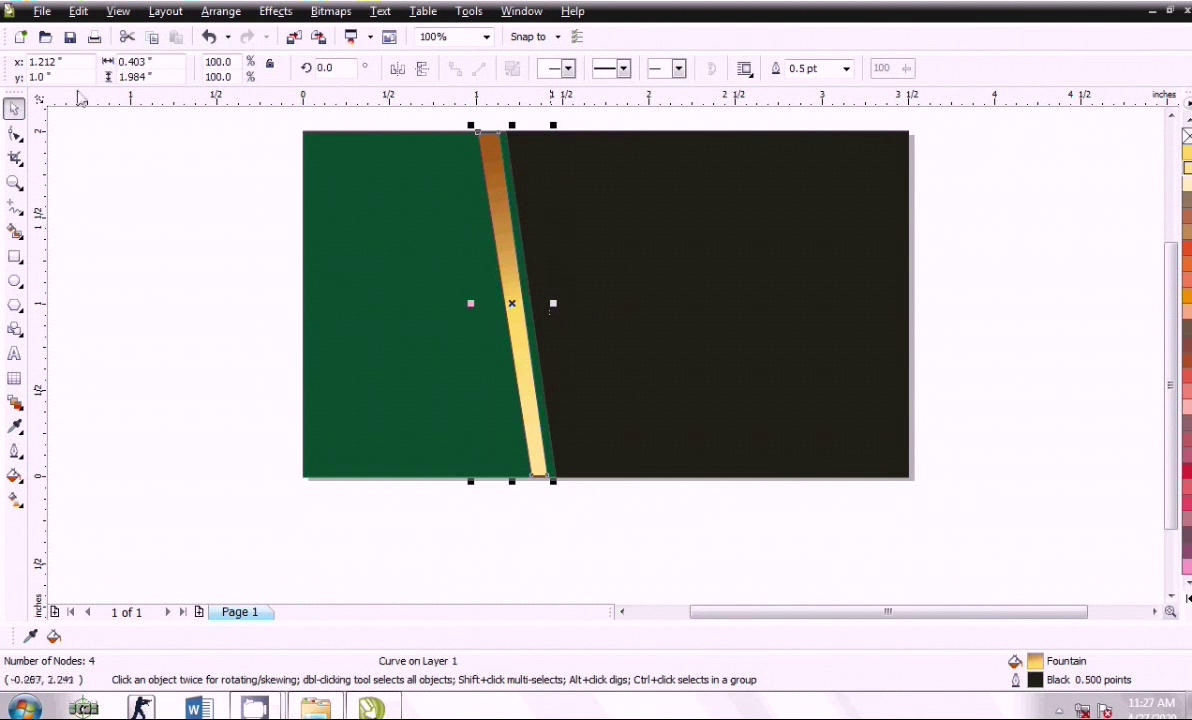
{"action": "left_click", "coordinate": [14, 133]}
{"action": "left_click_drag", "start_coordinate": [490, 121], "coordinate": [522, 152]}
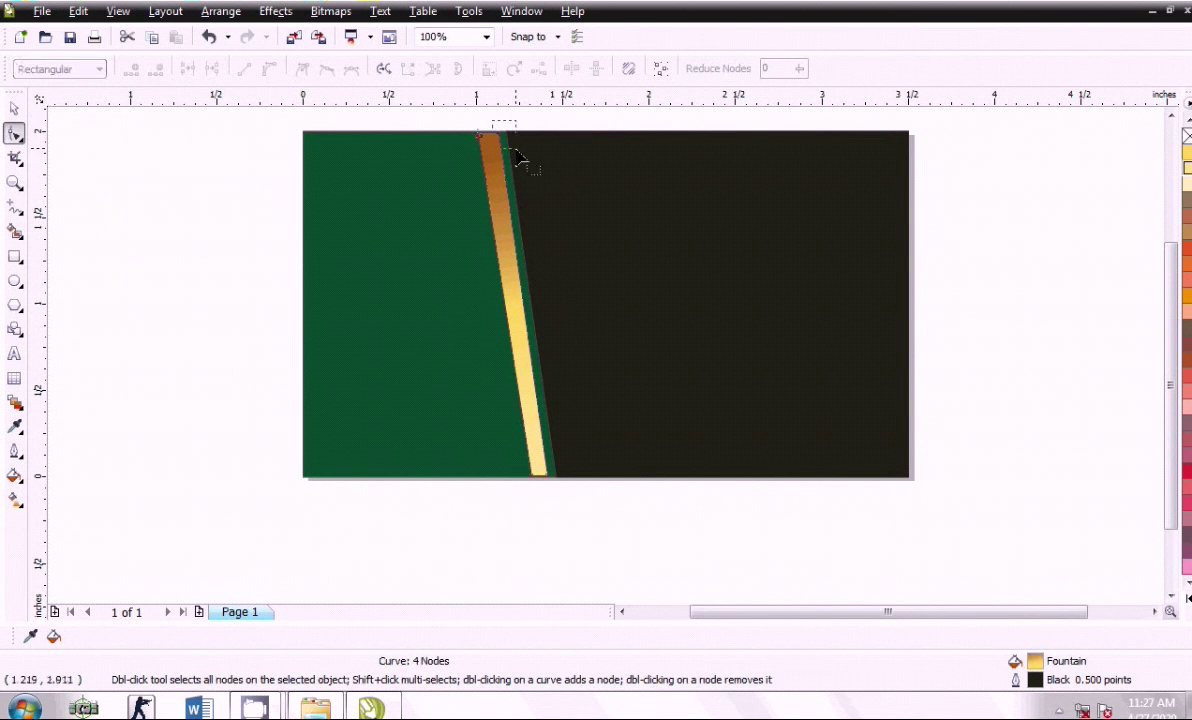
{"action": "left_click", "coordinate": [15, 108]}
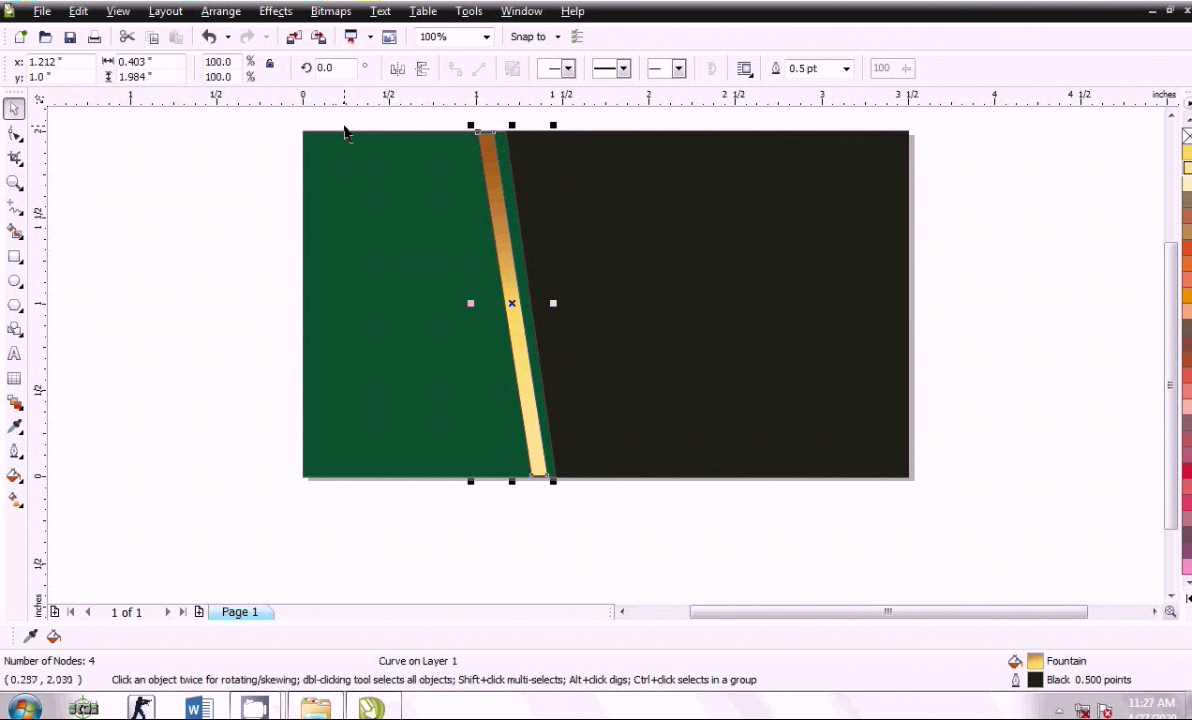
{"action": "left_click", "coordinate": [397, 68]}
{"action": "left_click", "coordinate": [398, 70]}
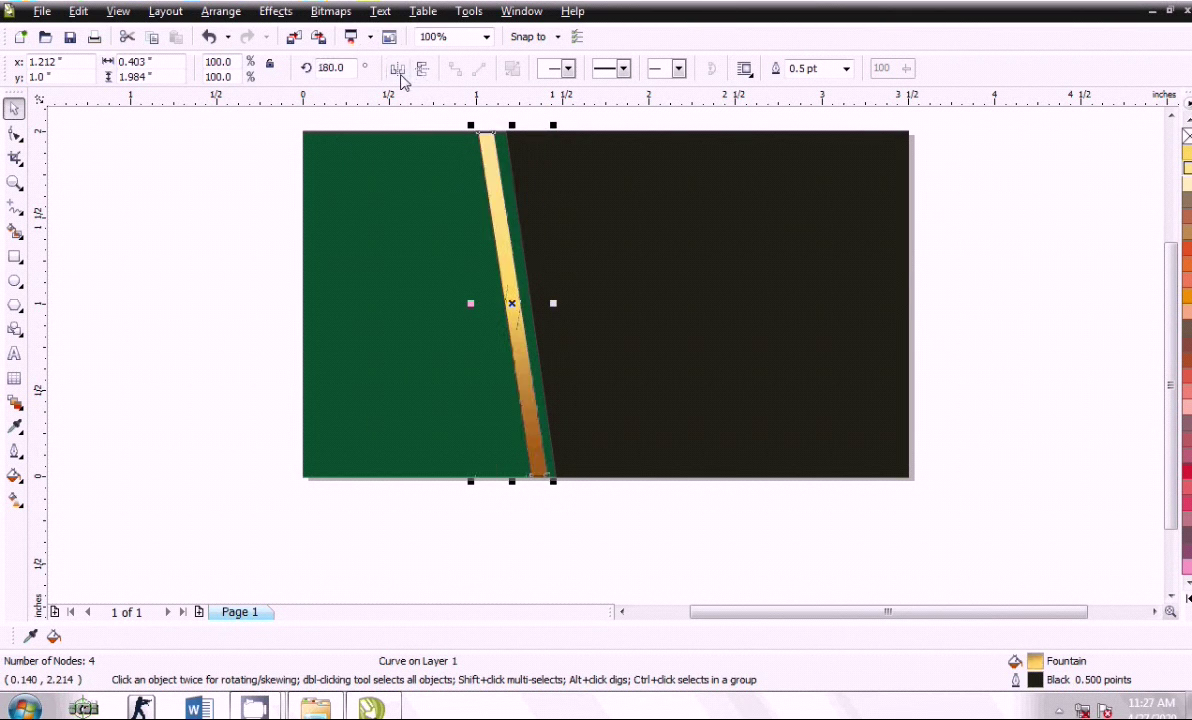
{"action": "left_click_drag", "start_coordinate": [556, 307], "coordinate": [558, 315]}
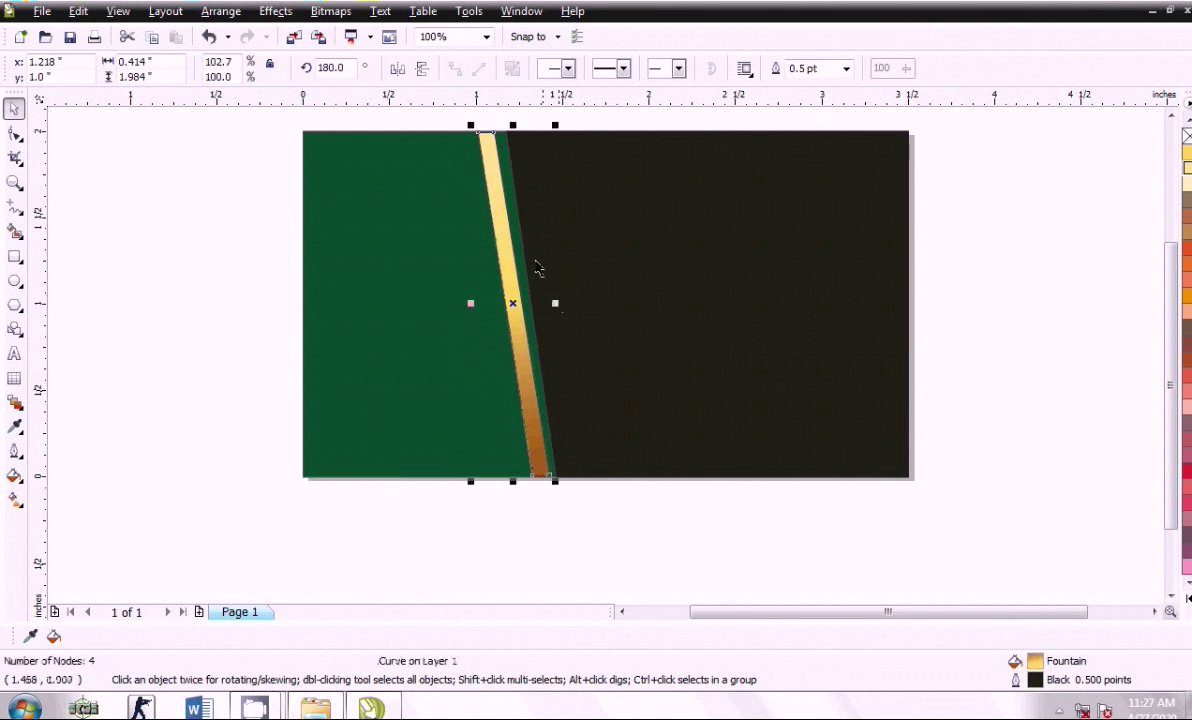
{"action": "left_click", "coordinate": [14, 133]}
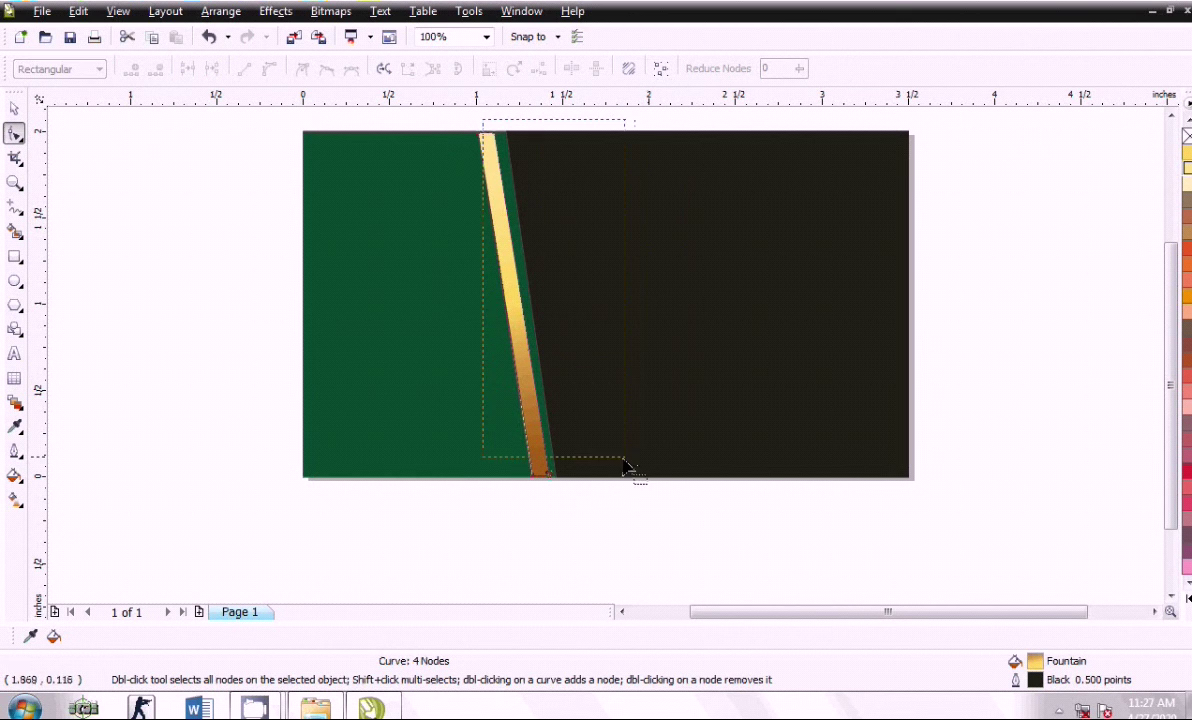
Step: Adjust the reversed strip's bottom nodes to form a layered double gold stripe, then deselect
{"action": "mouse_move", "coordinate": [512, 186]}
{"action": "left_mouse_down"}
{"action": "mouse_move", "coordinate": [555, 492]}
{"action": "mouse_move", "coordinate": [556, 472]}
{"action": "left_mouse_up"}
{"action": "left_click", "coordinate": [535, 473], "text": "shift"}
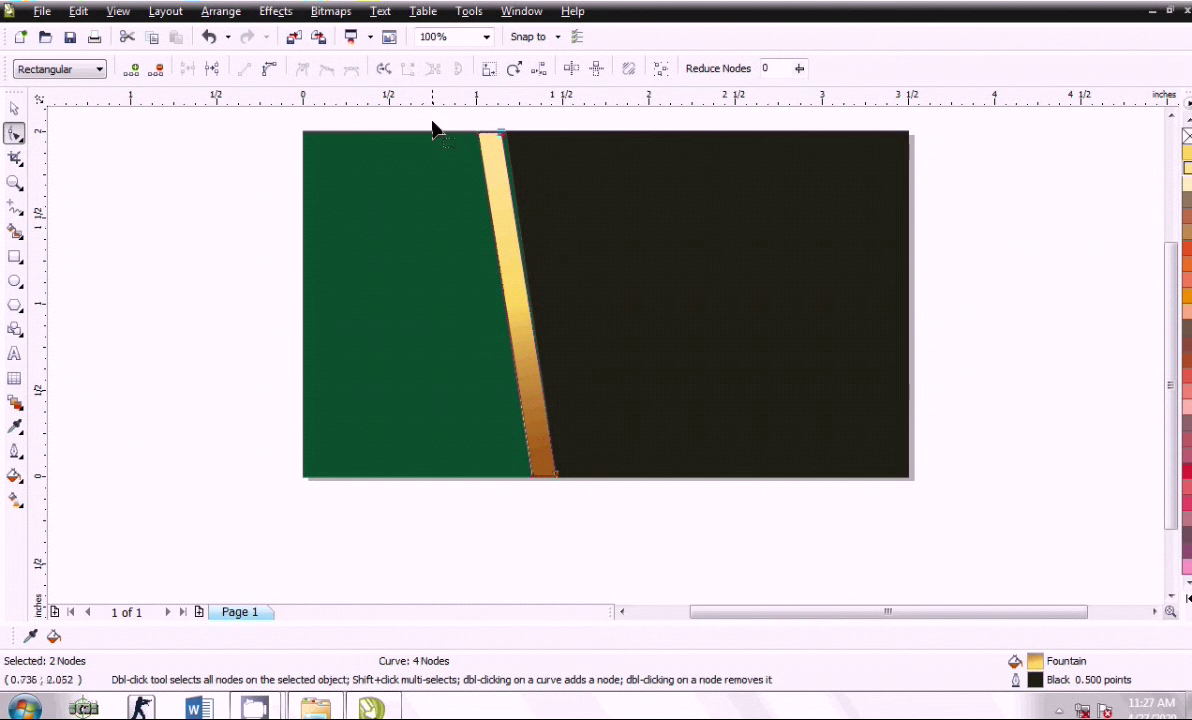
{"action": "key", "text": "Escape"}
{"action": "left_click", "coordinate": [15, 109]}
{"action": "left_click_drag", "start_coordinate": [447, 116], "coordinate": [550, 488]}
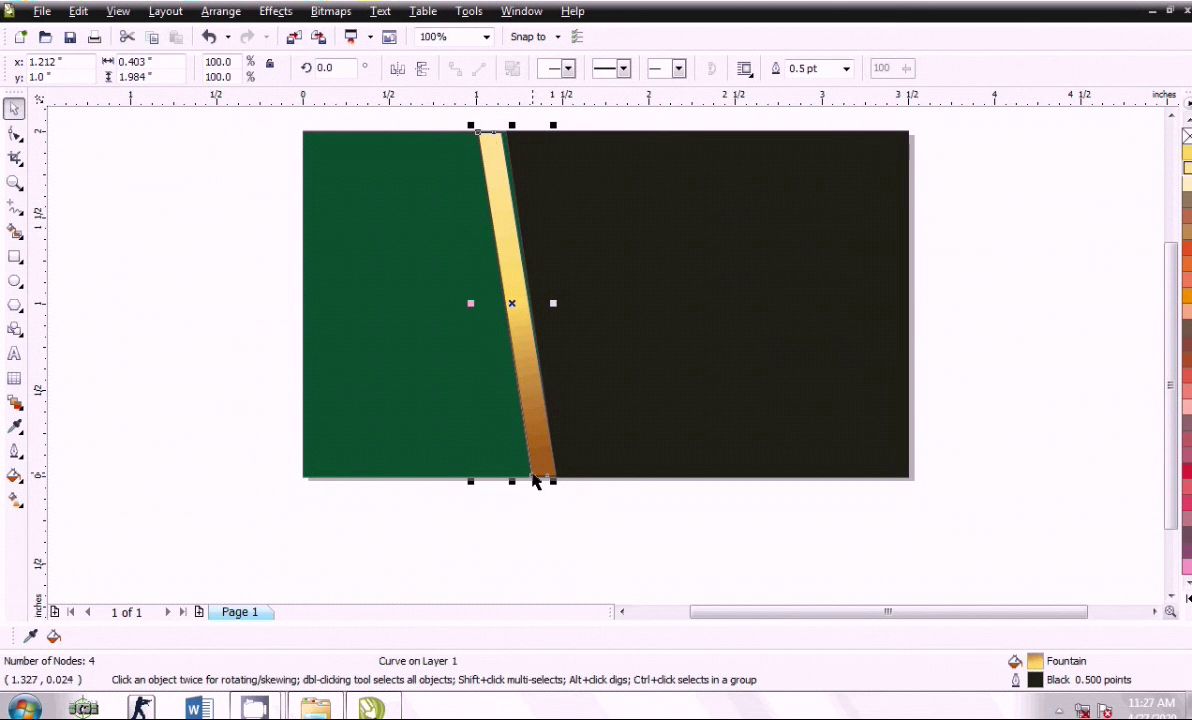
{"action": "left_click", "coordinate": [240, 183]}
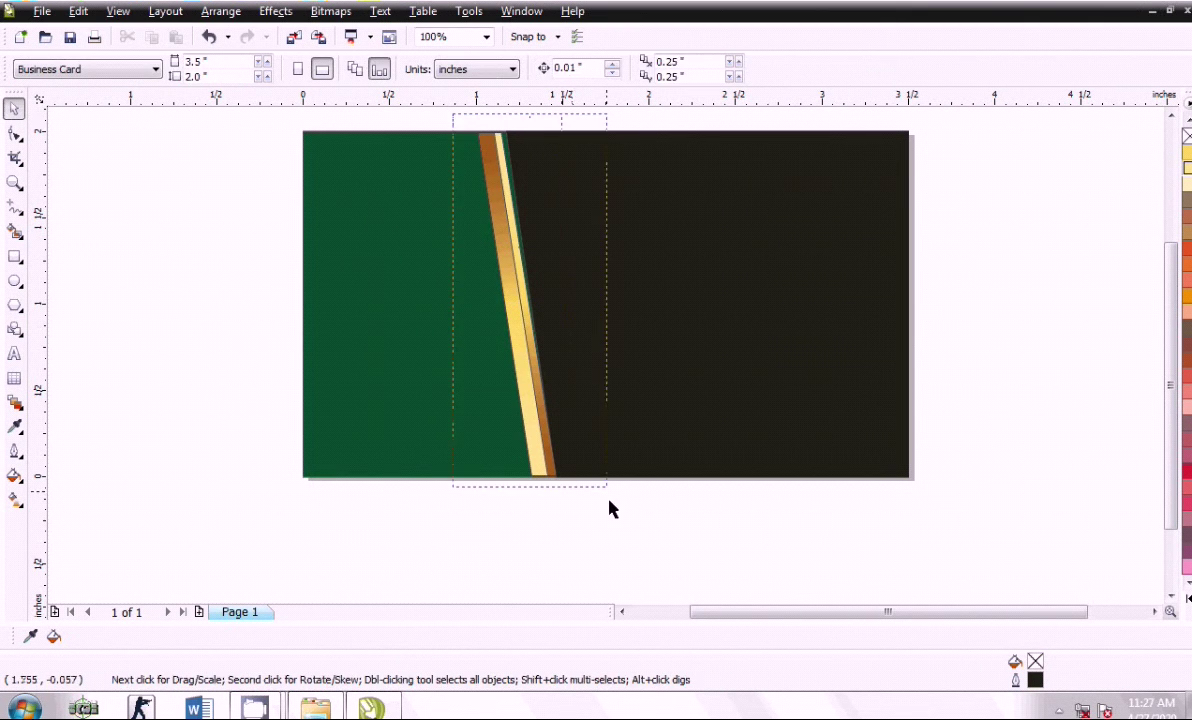
Step: Mirror a copy of the top gold strip and scale it to 42.9% as a short thin stripe
{"action": "left_click_drag", "start_coordinate": [465, 128], "coordinate": [609, 505]}
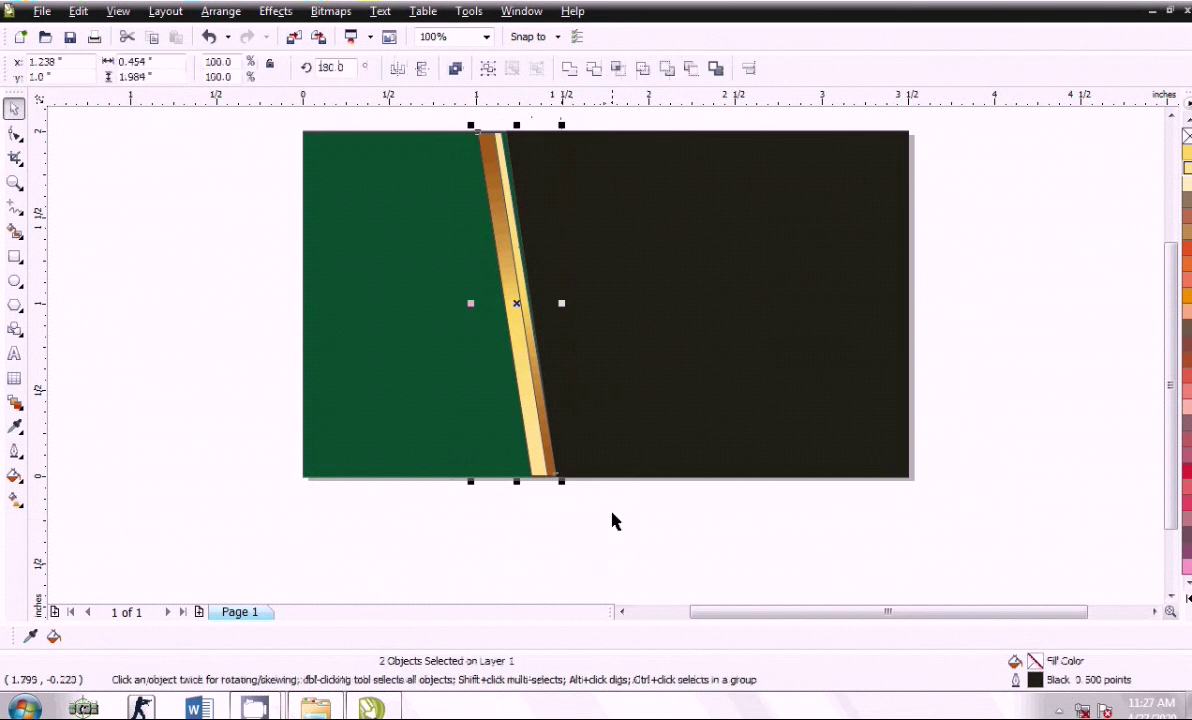
{"action": "left_click", "coordinate": [111, 158]}
{"action": "left_click", "coordinate": [515, 274]}
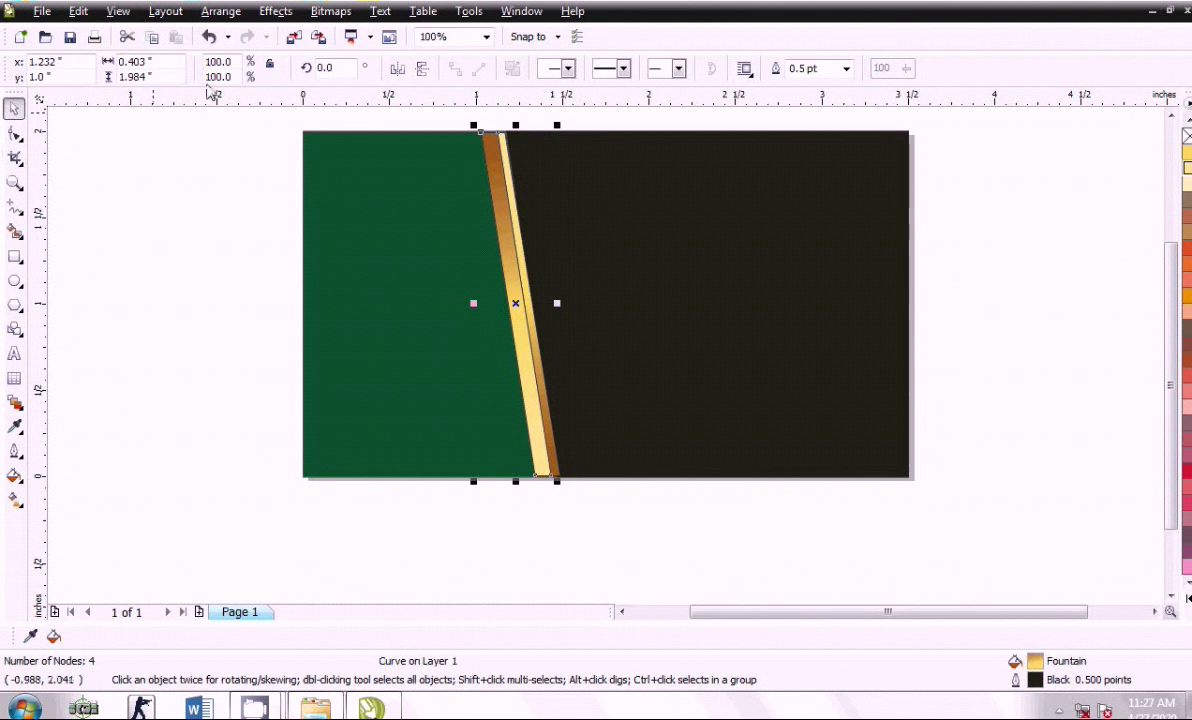
{"action": "left_click", "coordinate": [397, 68]}
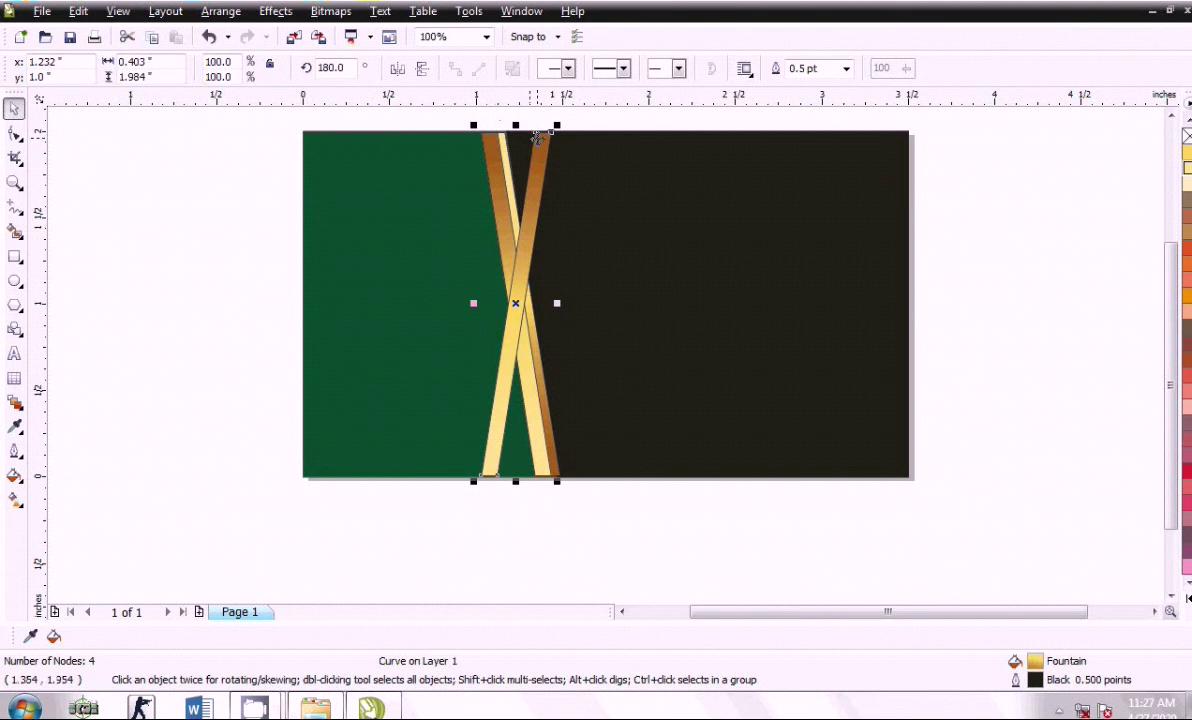
{"action": "mouse_move", "coordinate": [560, 122]}
{"action": "left_mouse_down"}
{"action": "mouse_move", "coordinate": [505, 391]}
{"action": "mouse_move", "coordinate": [518, 323]}
{"action": "left_mouse_up"}
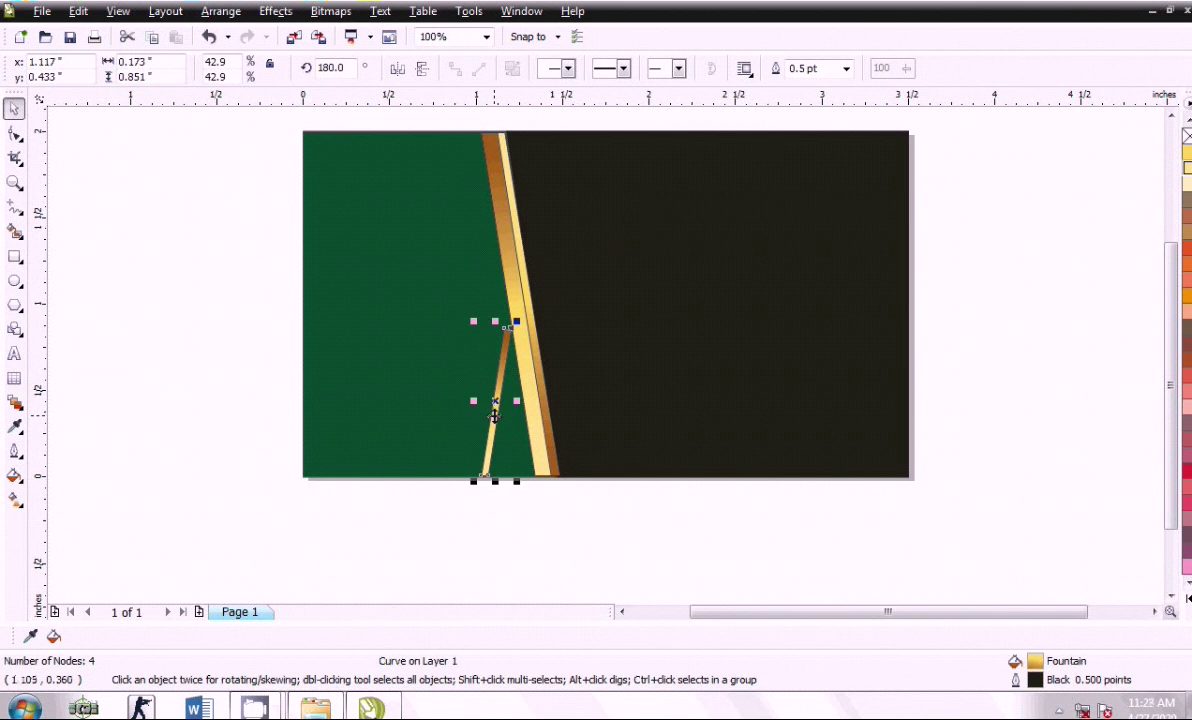
Step: Rotate the duplicated gold strip to about 132.6° and scale it to 69.3%, placing it diagonally
{"action": "left_click", "coordinate": [494, 415]}
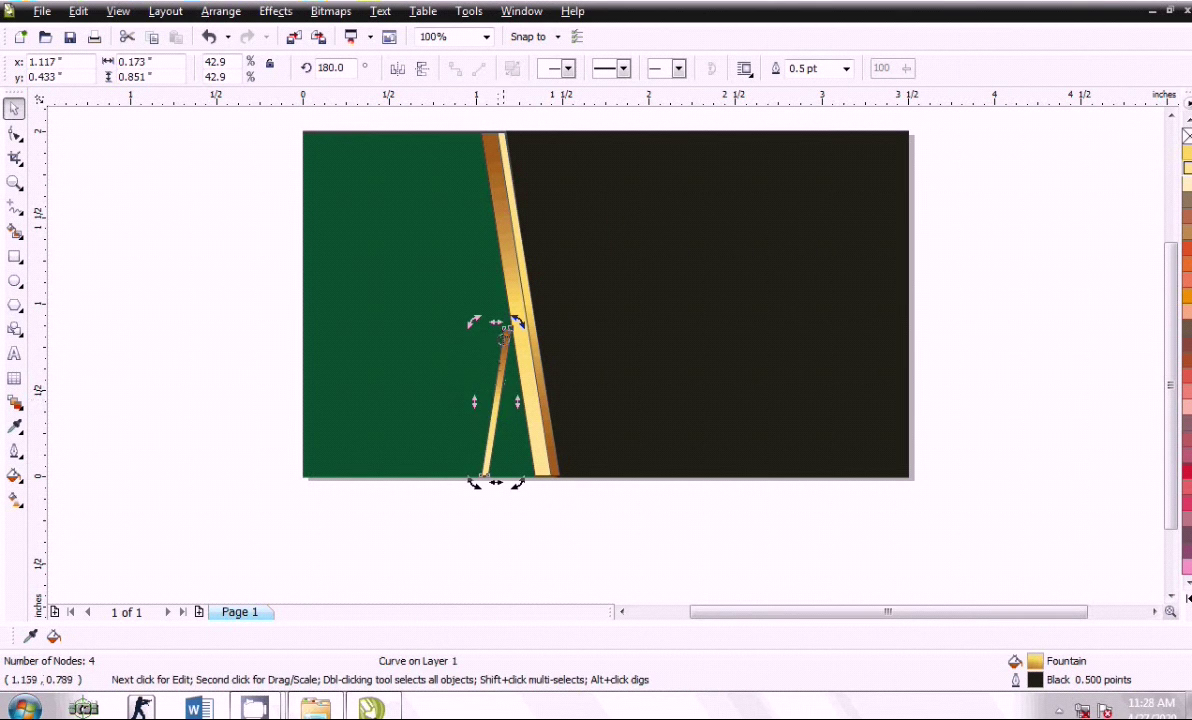
{"action": "mouse_move", "coordinate": [474, 482]}
{"action": "left_mouse_down"}
{"action": "mouse_move", "coordinate": [385, 398]}
{"action": "mouse_move", "coordinate": [294, 457]}
{"action": "left_mouse_up"}
{"action": "left_click", "coordinate": [401, 393]}
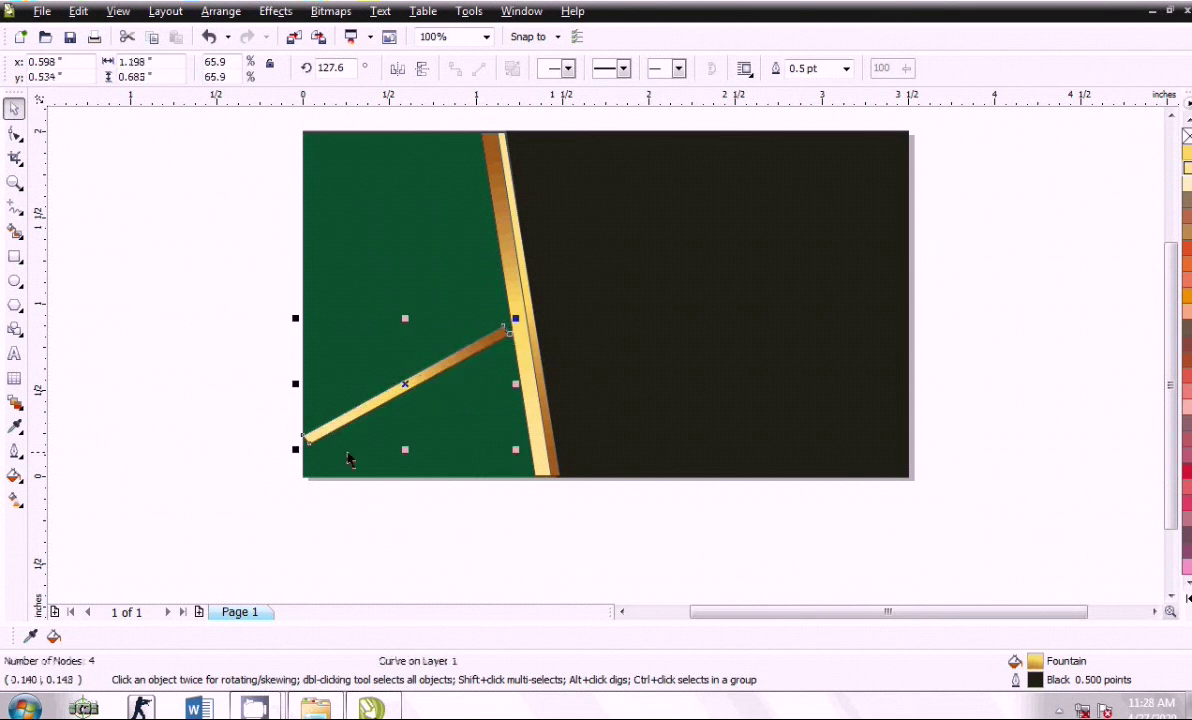
{"action": "left_click", "coordinate": [403, 388]}
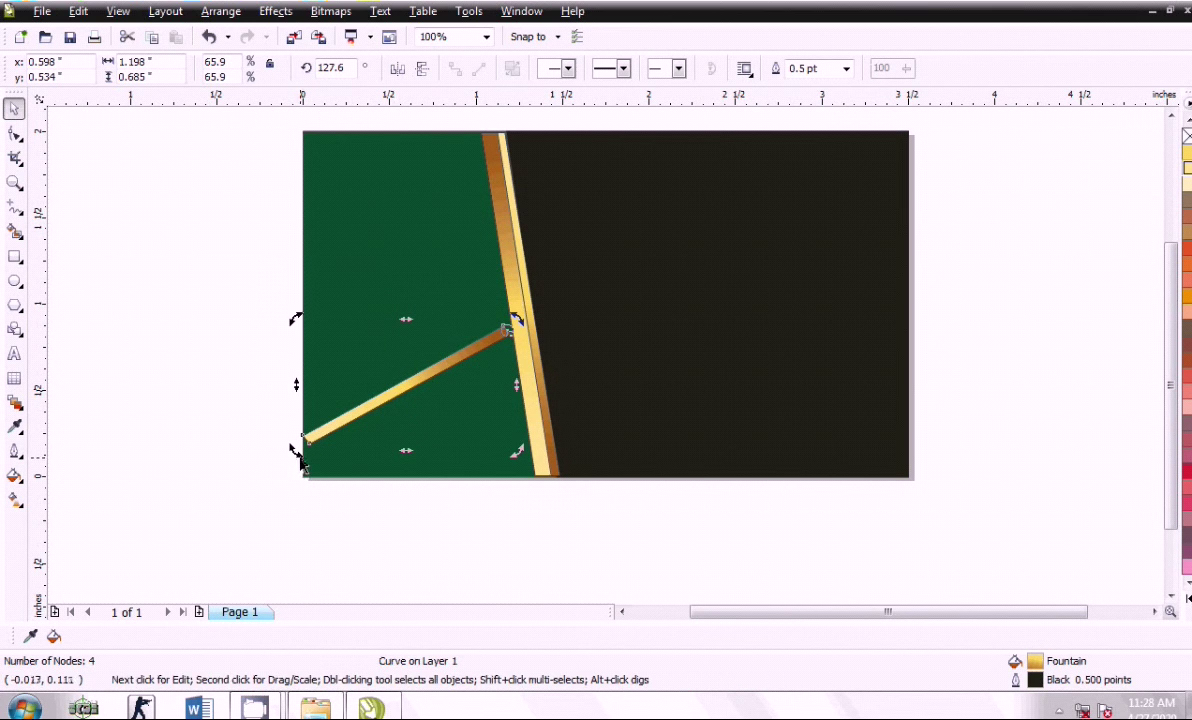
{"action": "left_click_drag", "start_coordinate": [298, 455], "coordinate": [310, 471]}
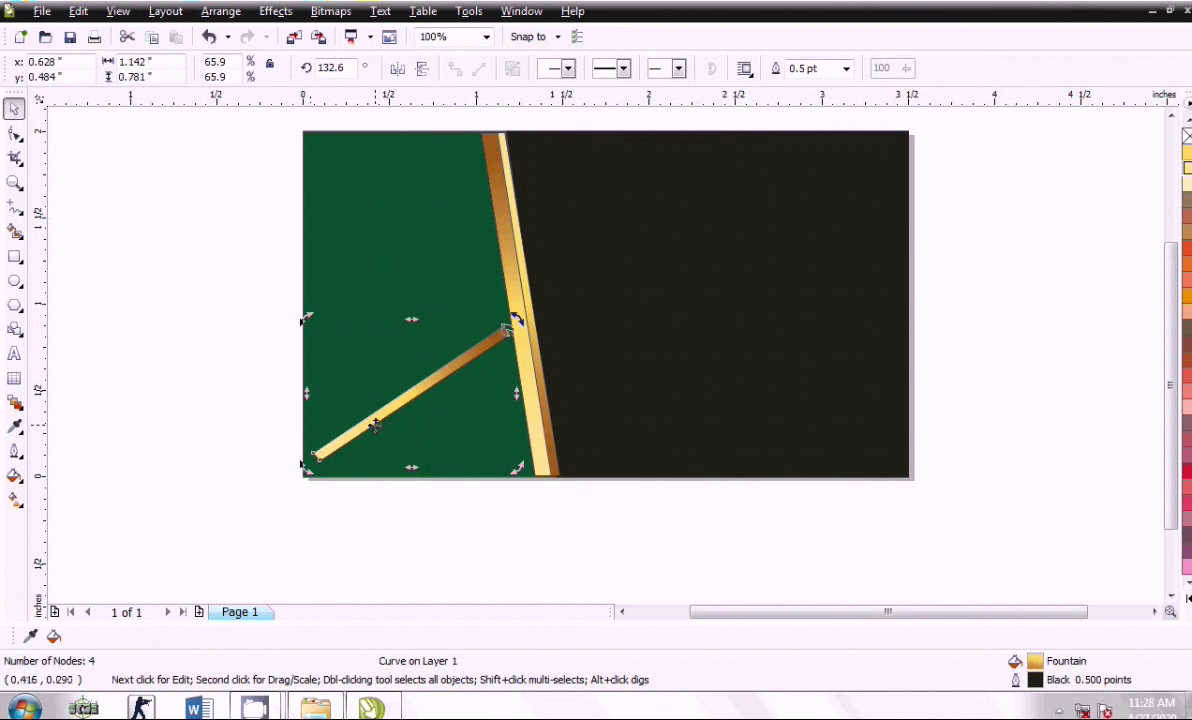
{"action": "left_click", "coordinate": [374, 424]}
{"action": "mouse_move", "coordinate": [298, 475]}
{"action": "left_mouse_down"}
{"action": "mouse_move", "coordinate": [298, 487]}
{"action": "mouse_move", "coordinate": [287, 483]}
{"action": "left_mouse_up"}
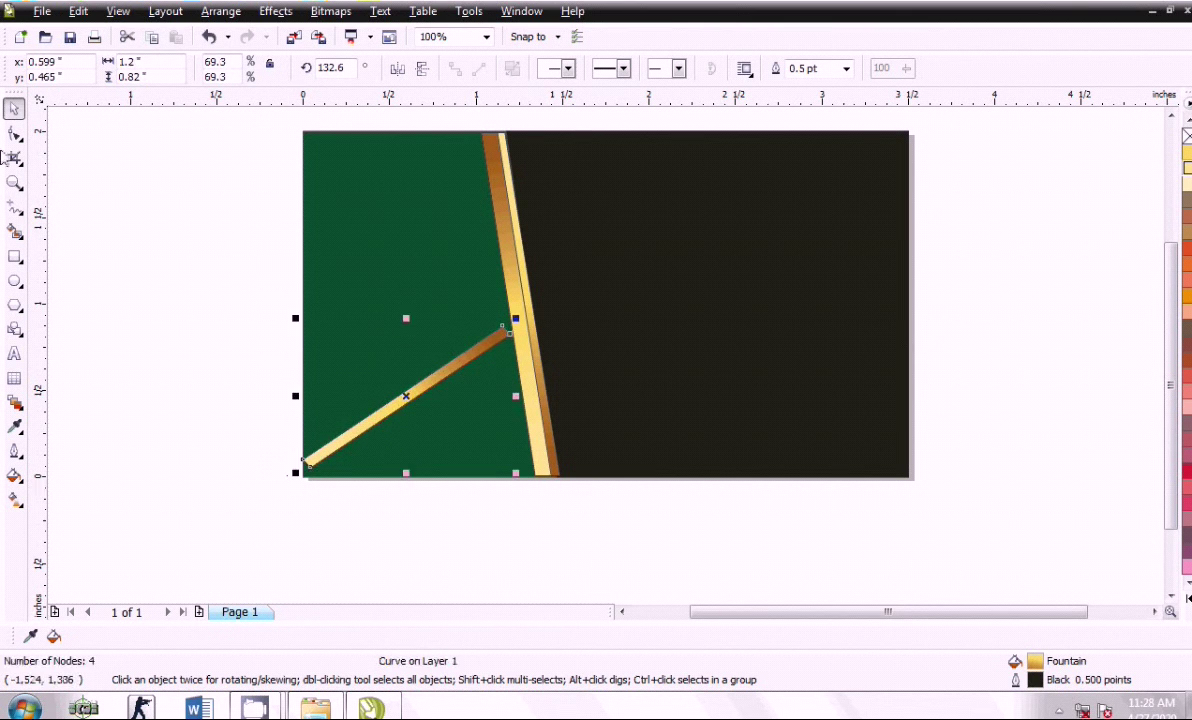
{"action": "left_click", "coordinate": [12, 136]}
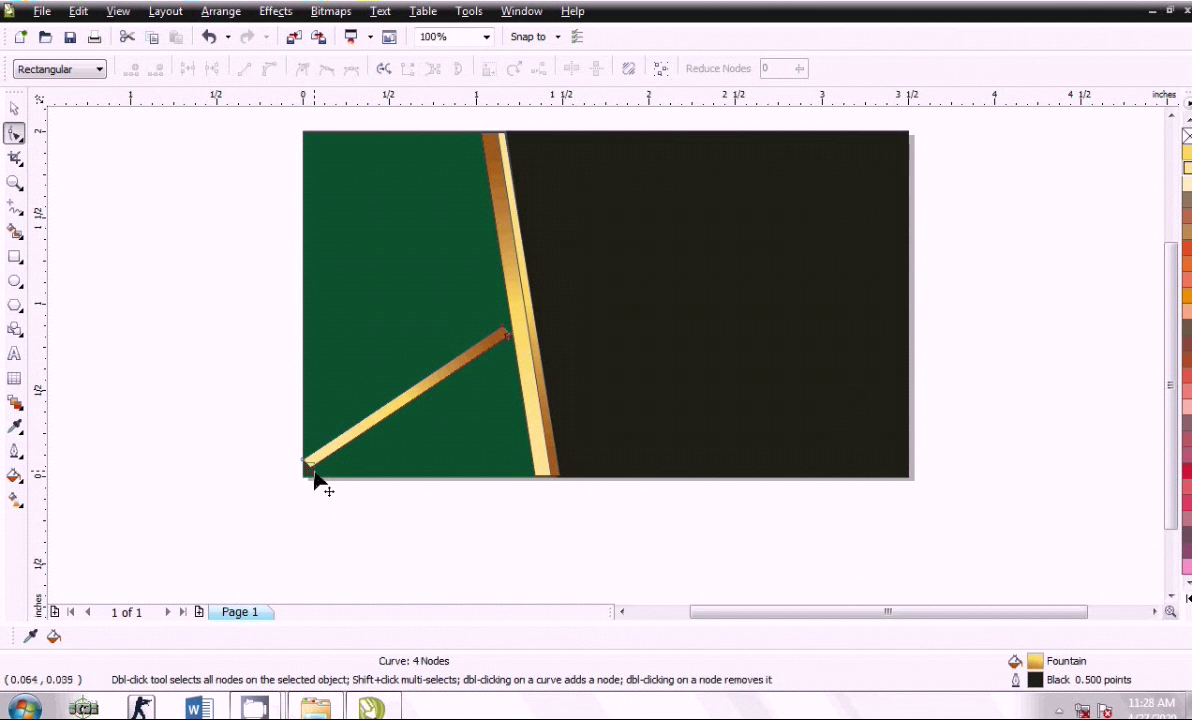
Step: Drag the diagonal strip's lower end node into the card's bottom-left corner
{"action": "scroll", "coordinate": [630, 350], "scroll_direction": "up", "scroll_amount": 1}
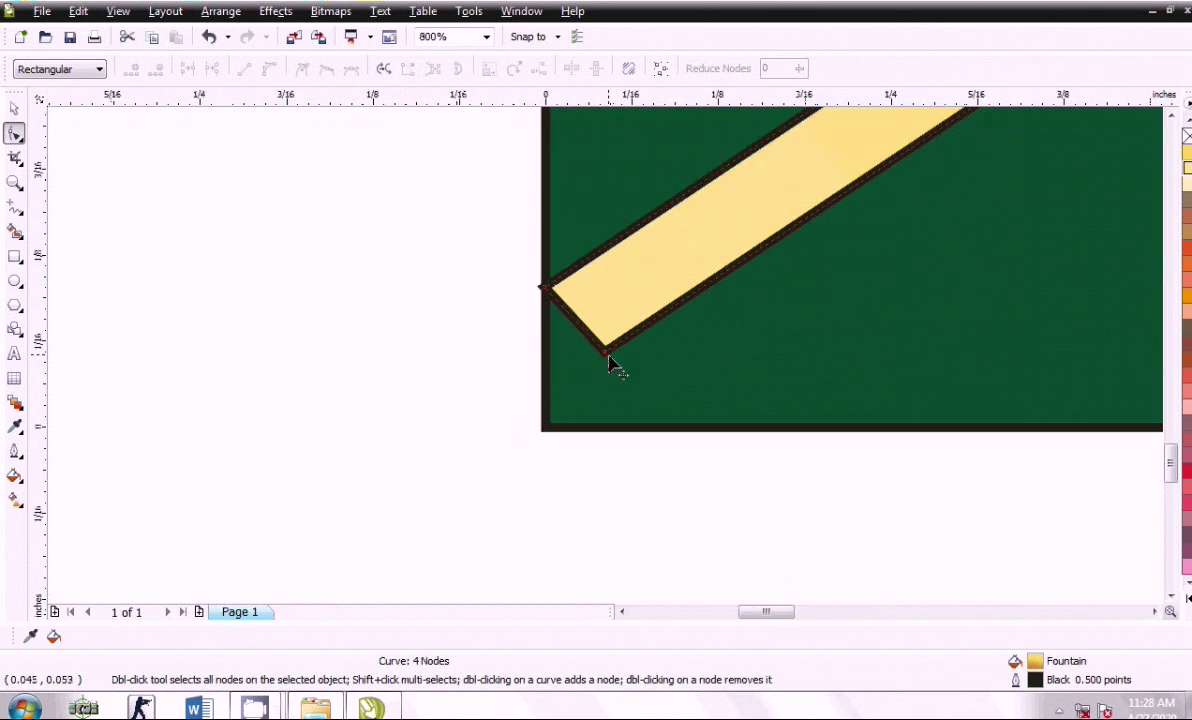
{"action": "scroll", "coordinate": [630, 350], "scroll_direction": "up", "scroll_amount": 1}
{"action": "mouse_move", "coordinate": [606, 349]}
{"action": "left_mouse_down"}
{"action": "mouse_move", "coordinate": [508, 490]}
{"action": "mouse_move", "coordinate": [485, 500]}
{"action": "left_mouse_up"}
{"action": "scroll", "coordinate": [640, 335], "scroll_direction": "down", "scroll_amount": 2}
{"action": "scroll", "coordinate": [612, 340], "scroll_direction": "down", "scroll_amount": 1}
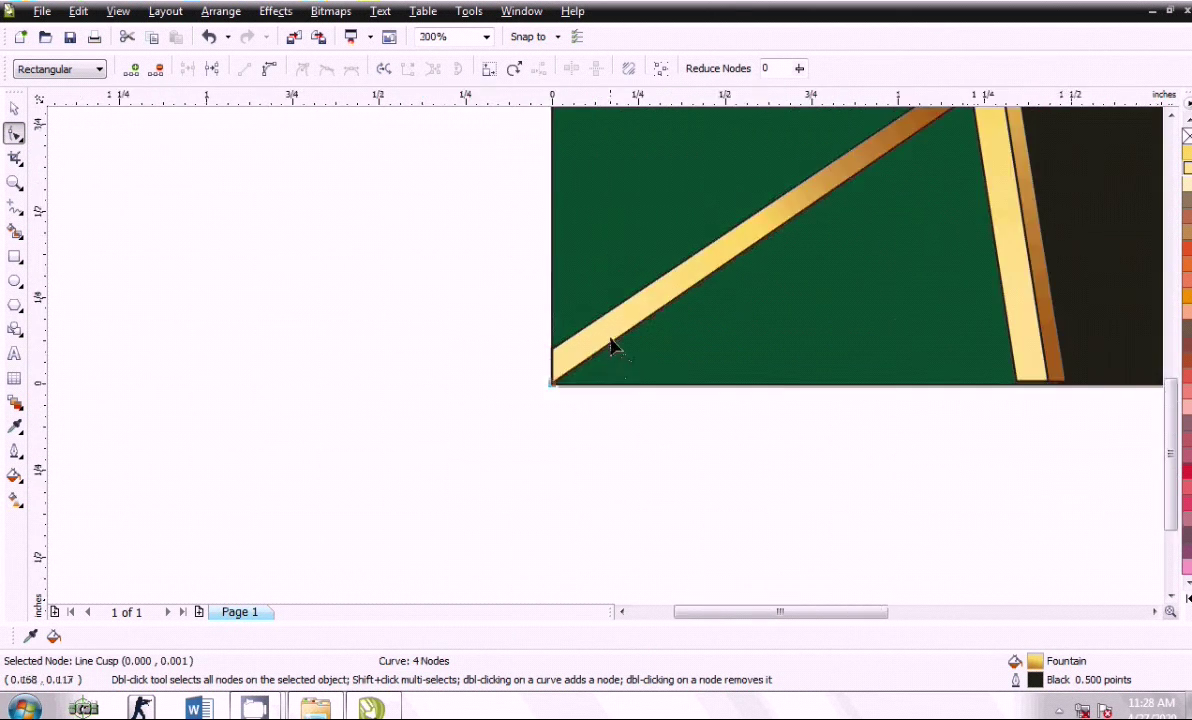
{"action": "scroll", "coordinate": [737, 266], "scroll_direction": "down", "scroll_amount": 1}
{"action": "scroll", "coordinate": [612, 362], "scroll_direction": "up", "scroll_amount": 2}
{"action": "scroll", "coordinate": [612, 362], "scroll_direction": "up", "scroll_amount": 4}
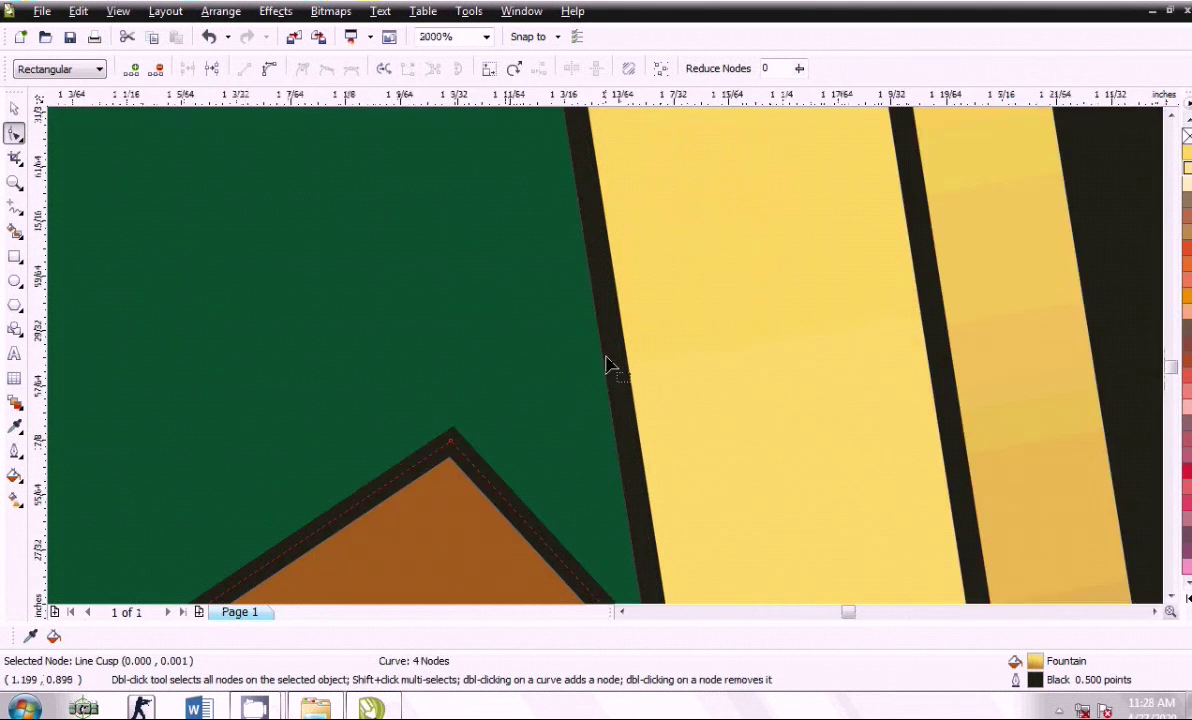
Step: Move the strip's upper end nodes flush against the vertical gold stripe's edge
{"action": "left_click", "coordinate": [301, 500]}
{"action": "left_click_drag", "start_coordinate": [301, 500], "coordinate": [545, 425]}
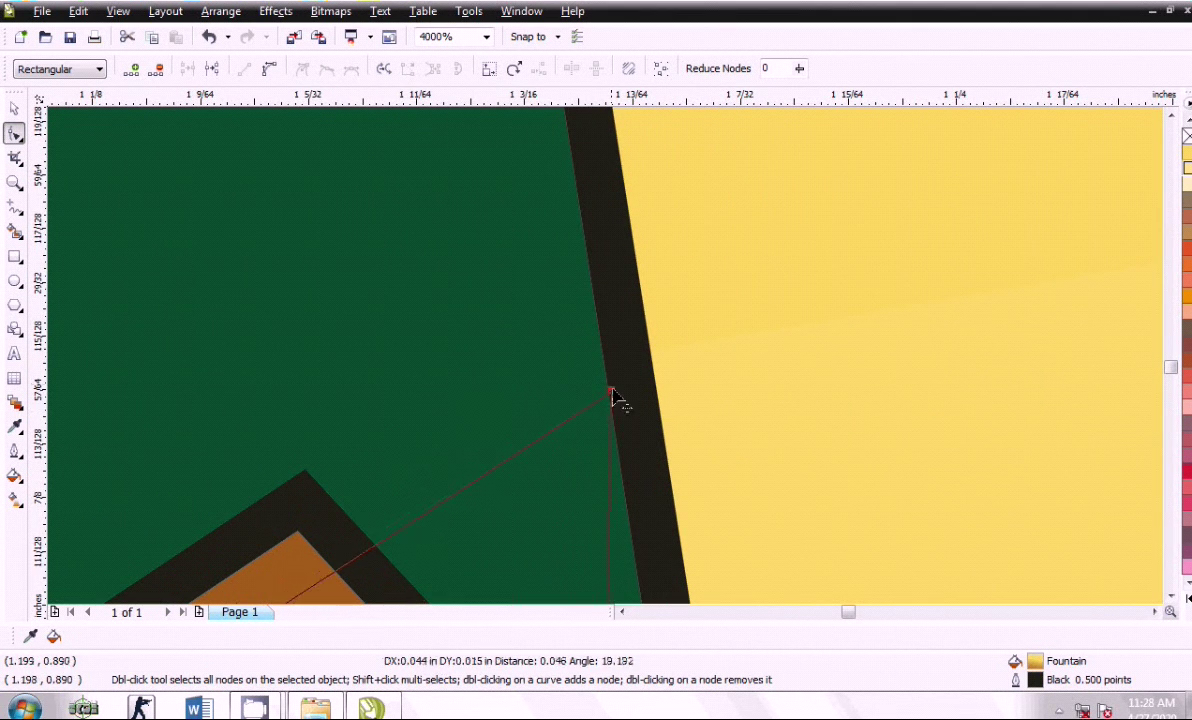
{"action": "left_click_drag", "start_coordinate": [545, 425], "coordinate": [612, 393]}
{"action": "scroll", "coordinate": [612, 393], "scroll_direction": "down", "scroll_amount": 1}
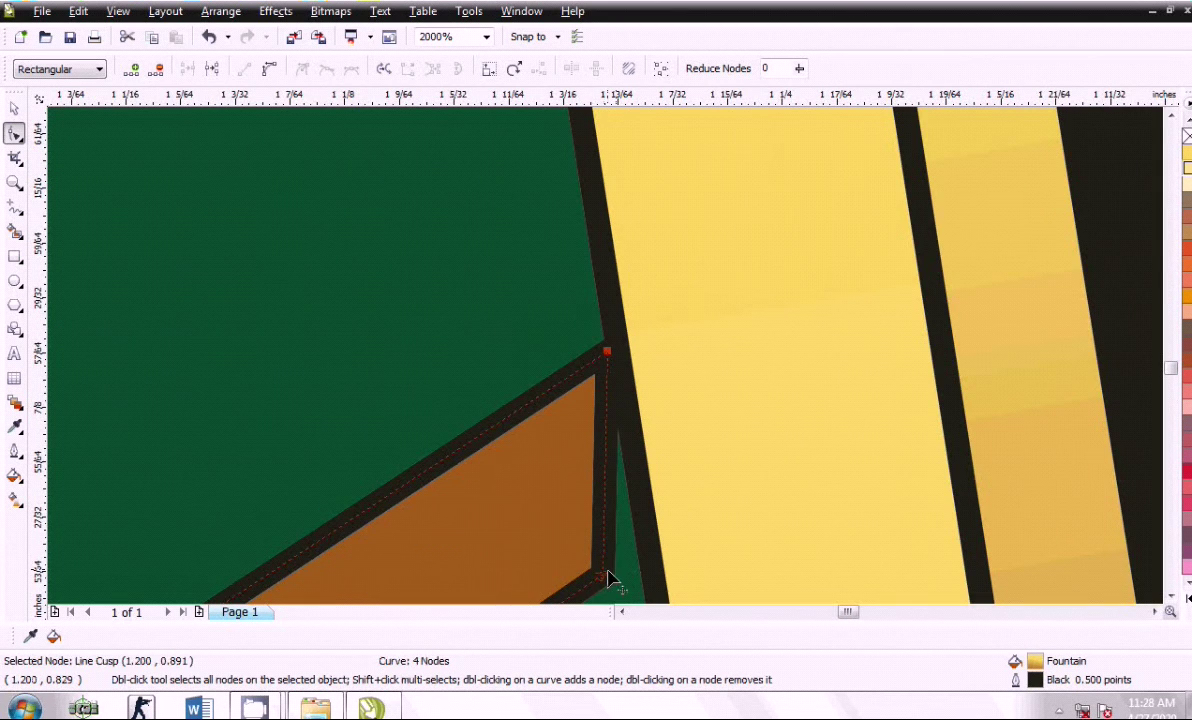
{"action": "left_click_drag", "start_coordinate": [609, 577], "coordinate": [641, 566]}
{"action": "scroll", "coordinate": [612, 367], "scroll_direction": "down", "scroll_amount": 3}
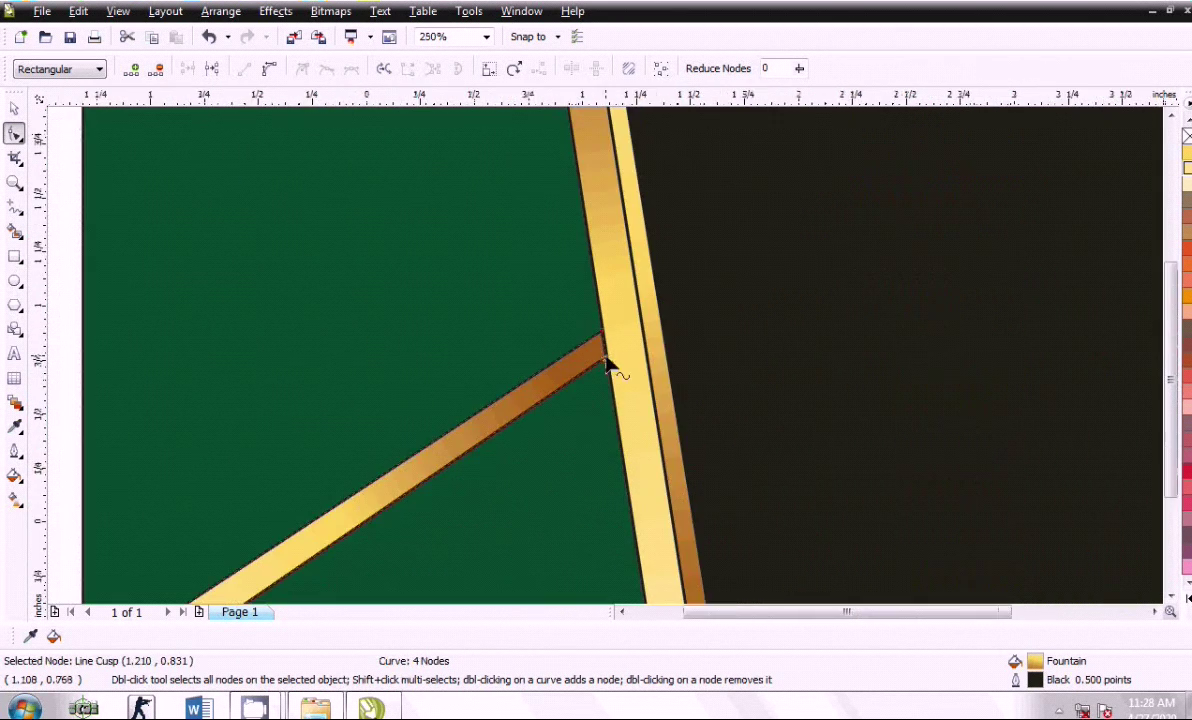
{"action": "scroll", "coordinate": [606, 360], "scroll_direction": "down", "scroll_amount": 1}
{"action": "left_click_drag", "start_coordinate": [478, 408], "coordinate": [481, 406]}
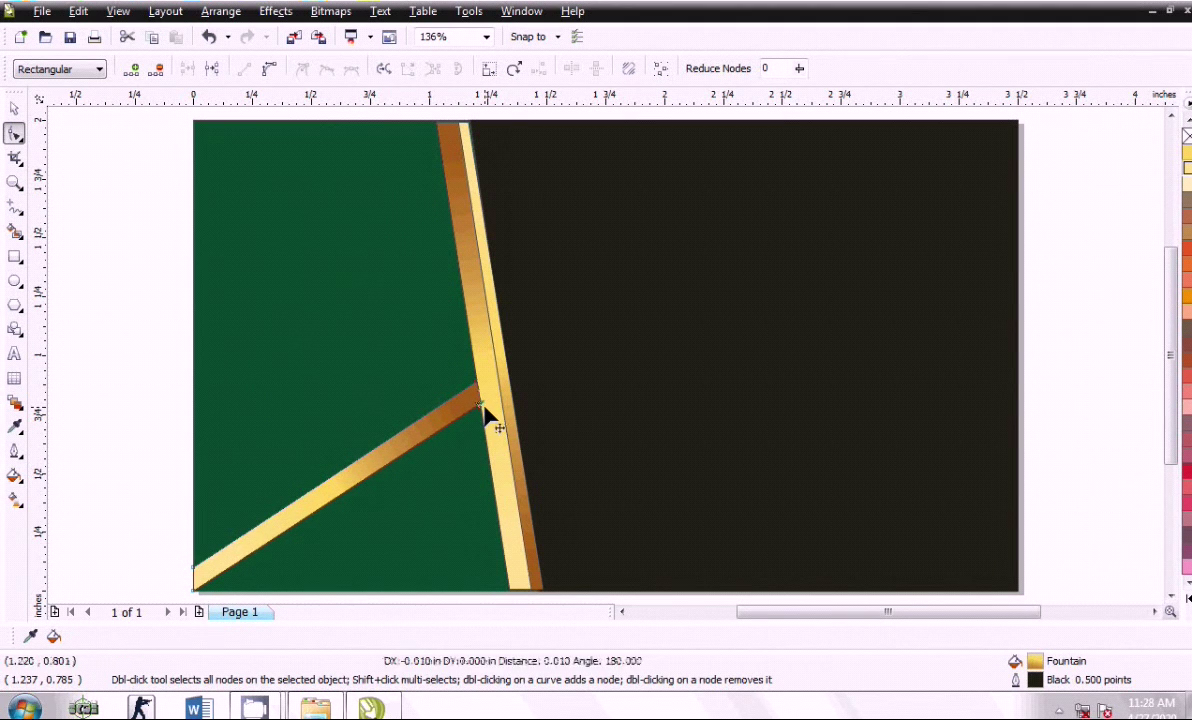
{"action": "left_click", "coordinate": [14, 108]}
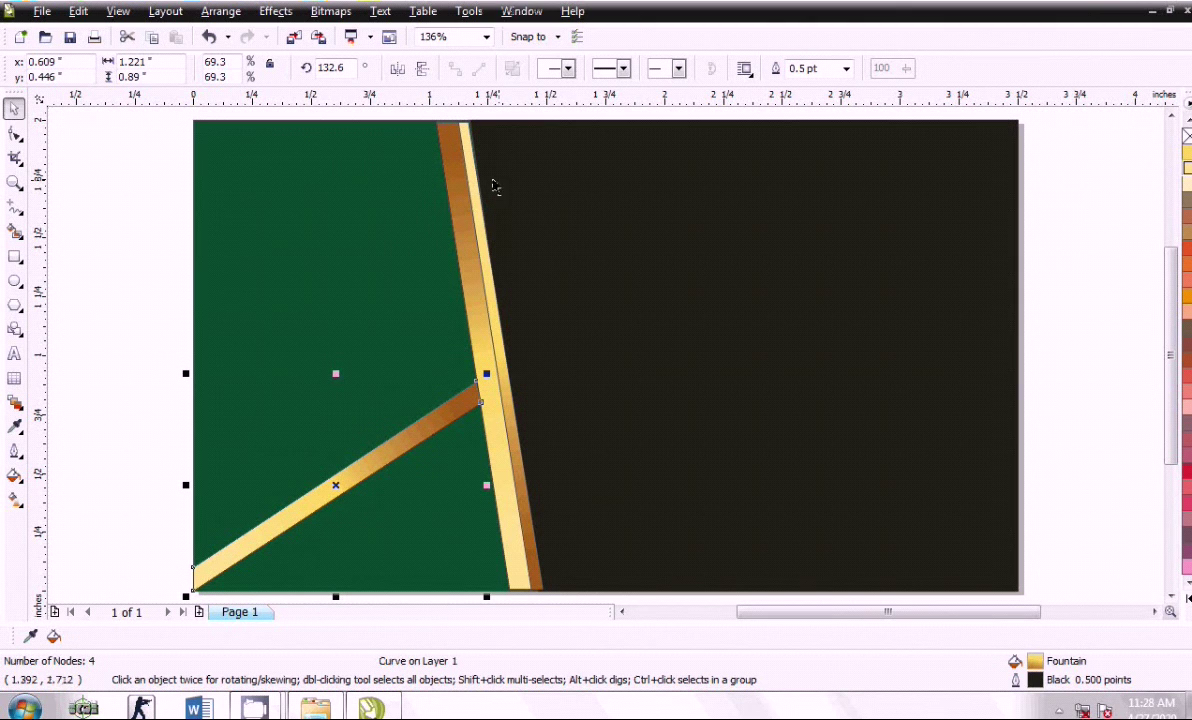
Step: Widen both vertical gold stripes together by dragging their side handle
{"action": "mouse_move", "coordinate": [404, 118]}
{"action": "left_mouse_down"}
{"action": "mouse_move", "coordinate": [600, 405]}
{"action": "mouse_move", "coordinate": [630, 597]}
{"action": "left_mouse_up"}
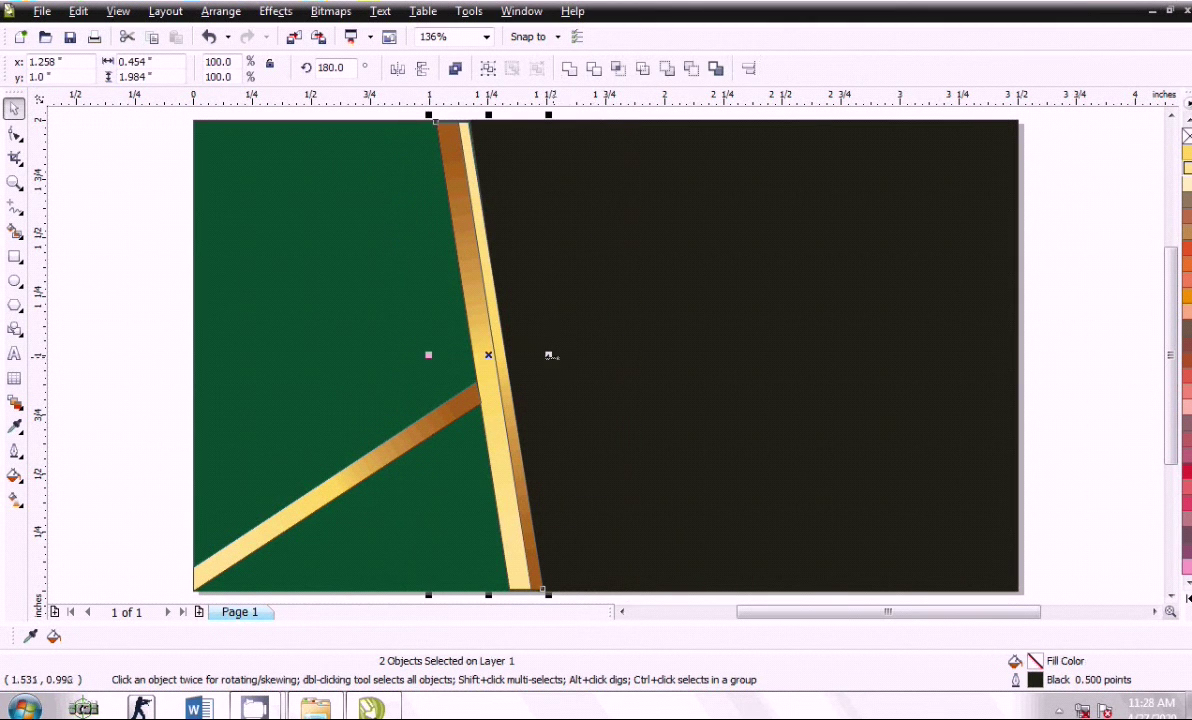
{"action": "left_click_drag", "start_coordinate": [549, 356], "coordinate": [590, 355]}
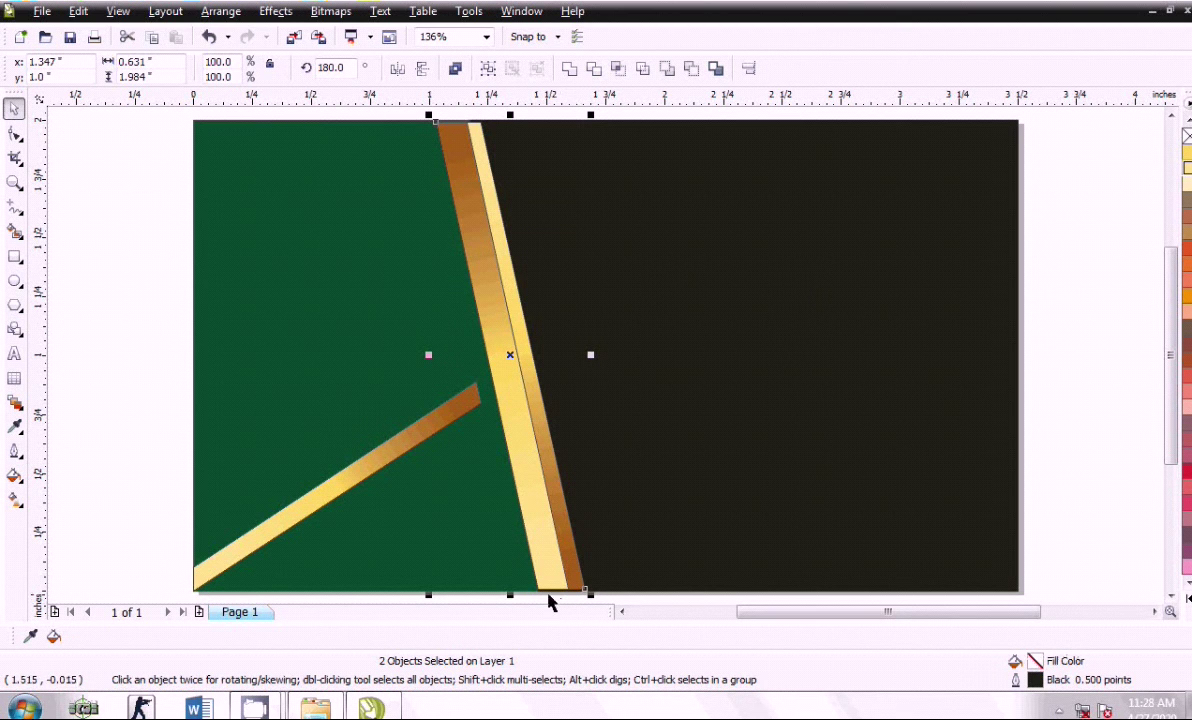
{"action": "left_click", "coordinate": [14, 133]}
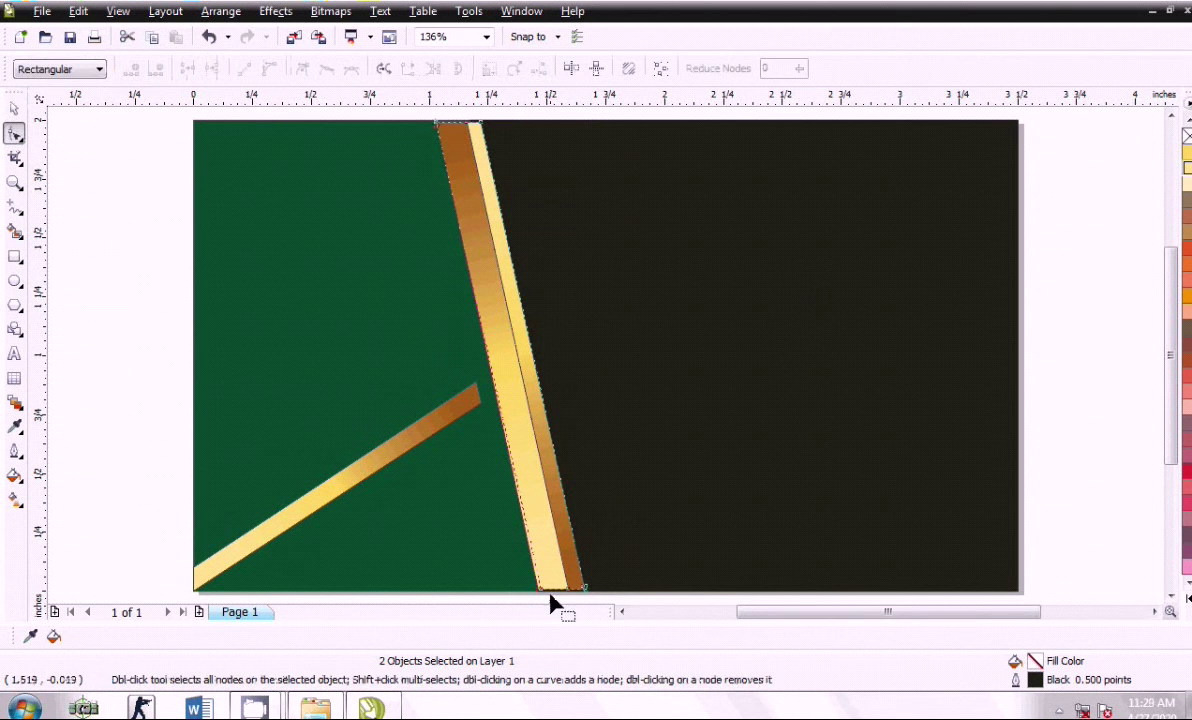
{"action": "scroll", "coordinate": [560, 600], "scroll_direction": "down", "scroll_amount": 1}
{"action": "scroll", "coordinate": [585, 612], "scroll_direction": "down", "scroll_amount": 1}
{"action": "left_click_drag", "start_coordinate": [525, 505], "coordinate": [620, 580]}
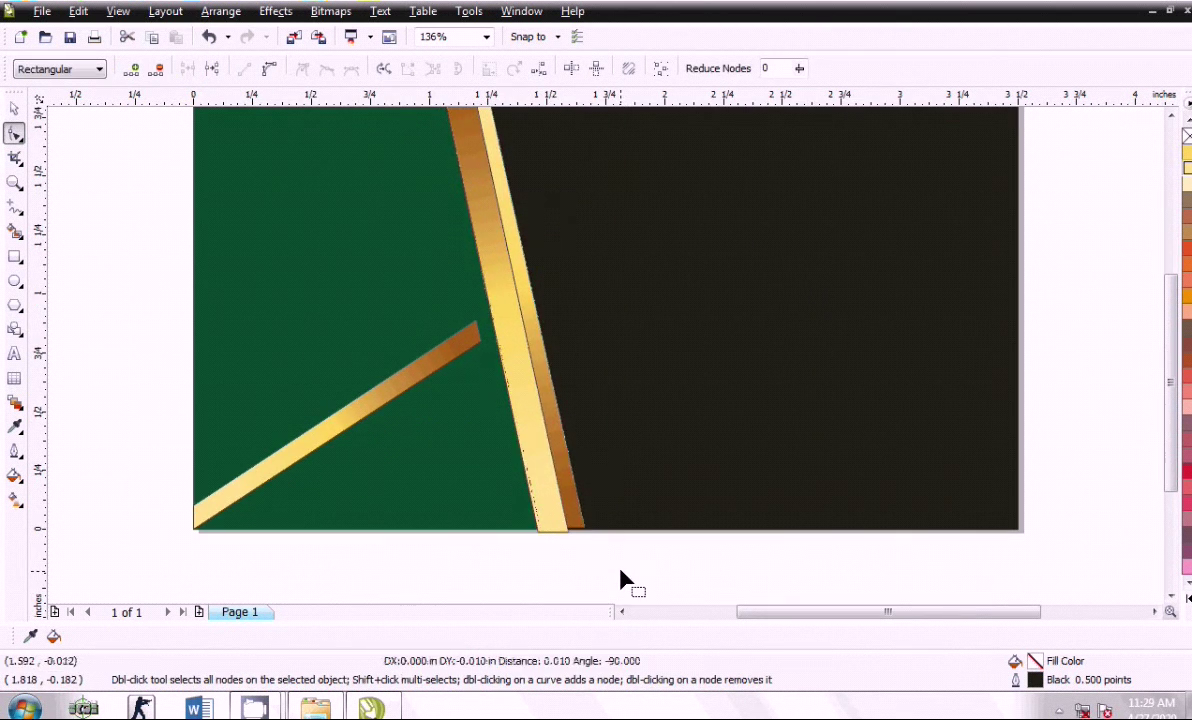
{"action": "left_click", "coordinate": [584, 525]}
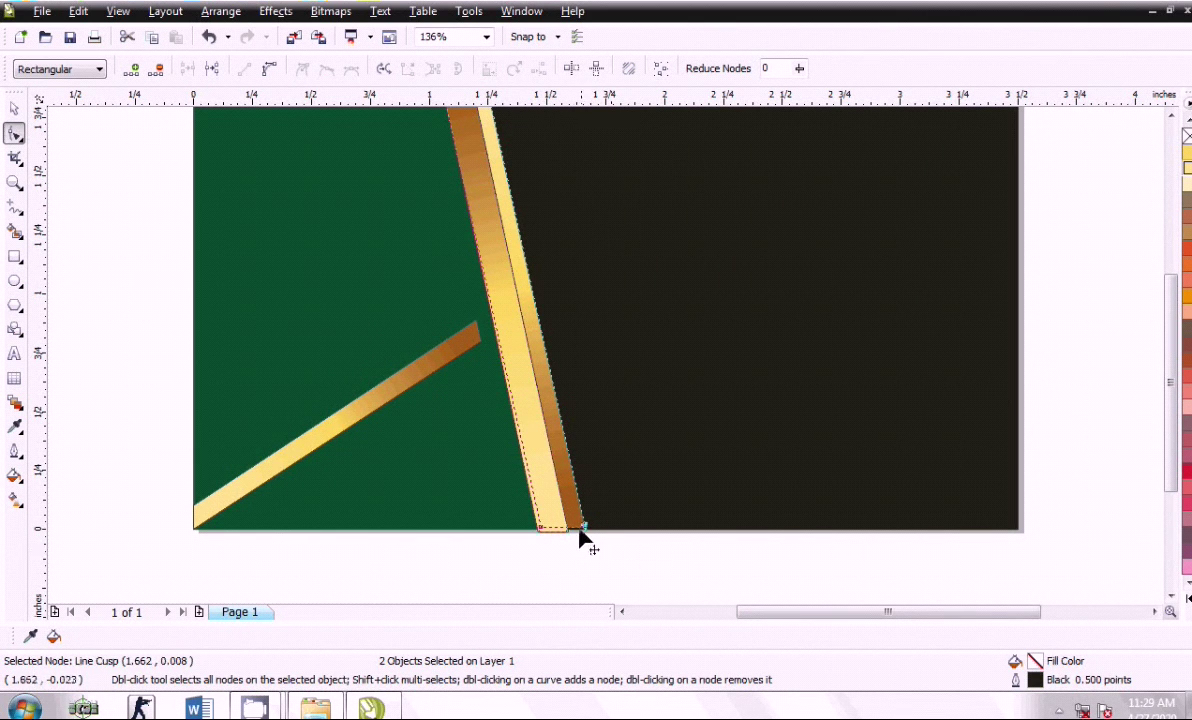
{"action": "left_click", "coordinate": [14, 108]}
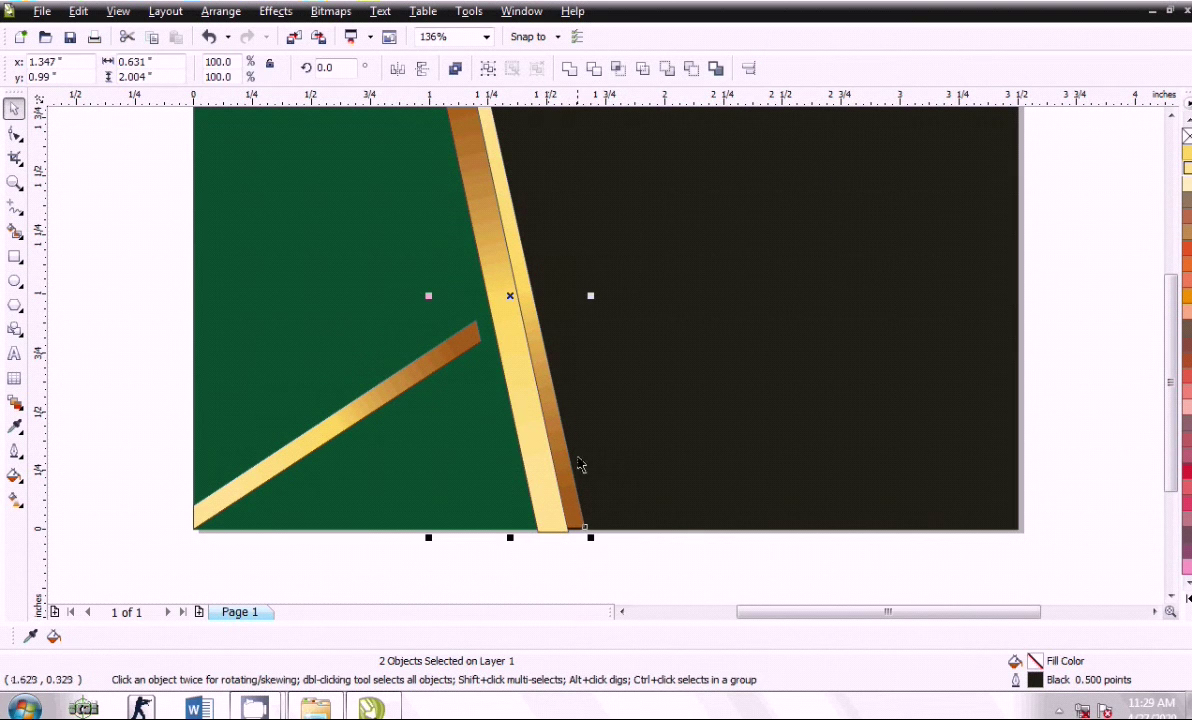
Step: Select only the light gold vertical stripe for node editing
{"action": "scroll", "coordinate": [566, 420], "scroll_direction": "up", "scroll_amount": 2}
{"action": "scroll", "coordinate": [570, 345], "scroll_direction": "up", "scroll_amount": 3}
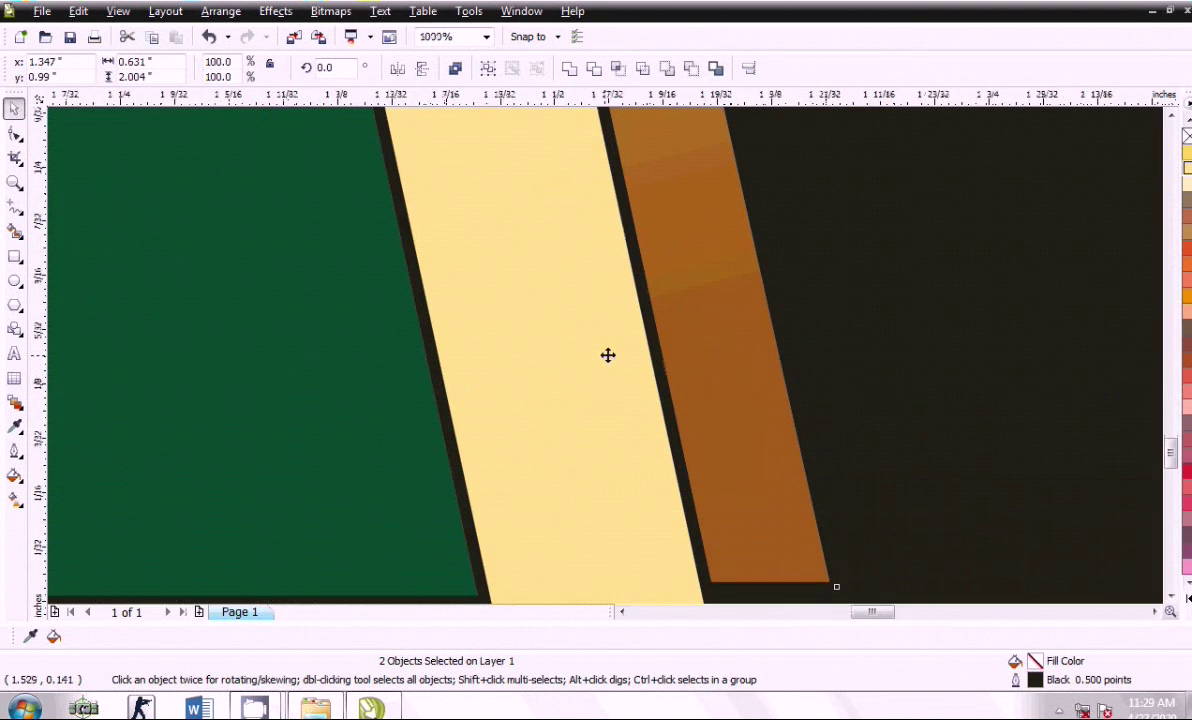
{"action": "scroll", "coordinate": [565, 380], "scroll_direction": "down", "scroll_amount": 5}
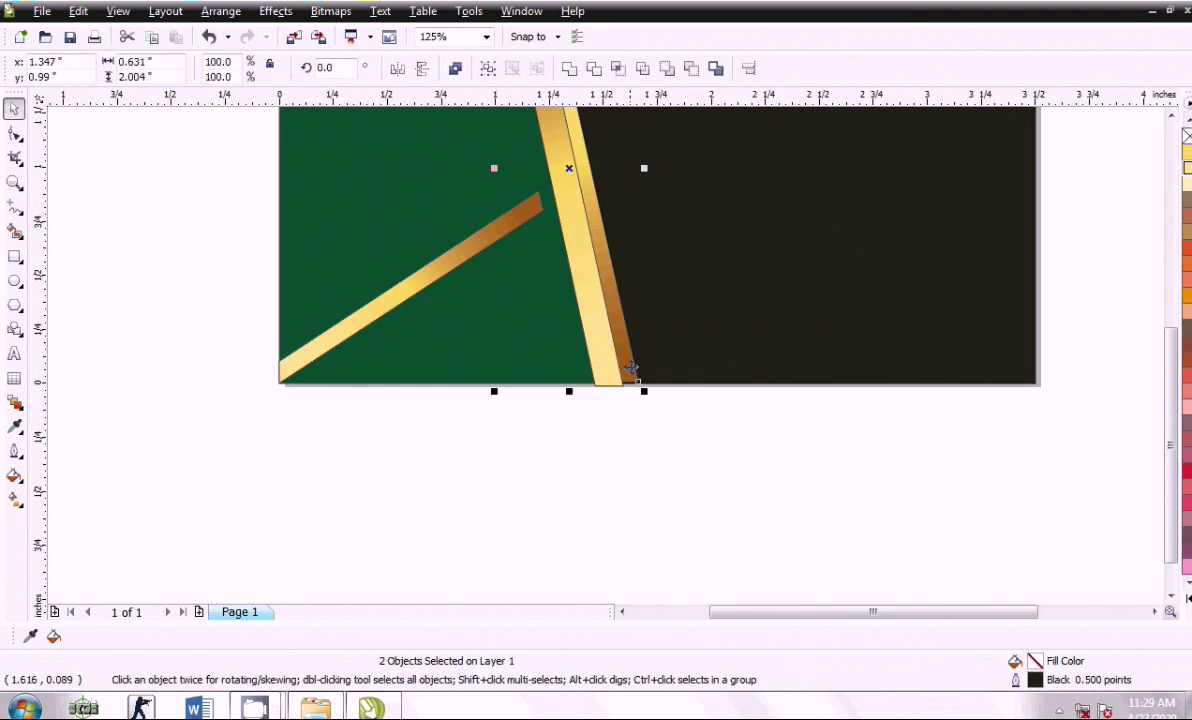
{"action": "left_click", "coordinate": [609, 452]}
{"action": "left_click", "coordinate": [604, 352]}
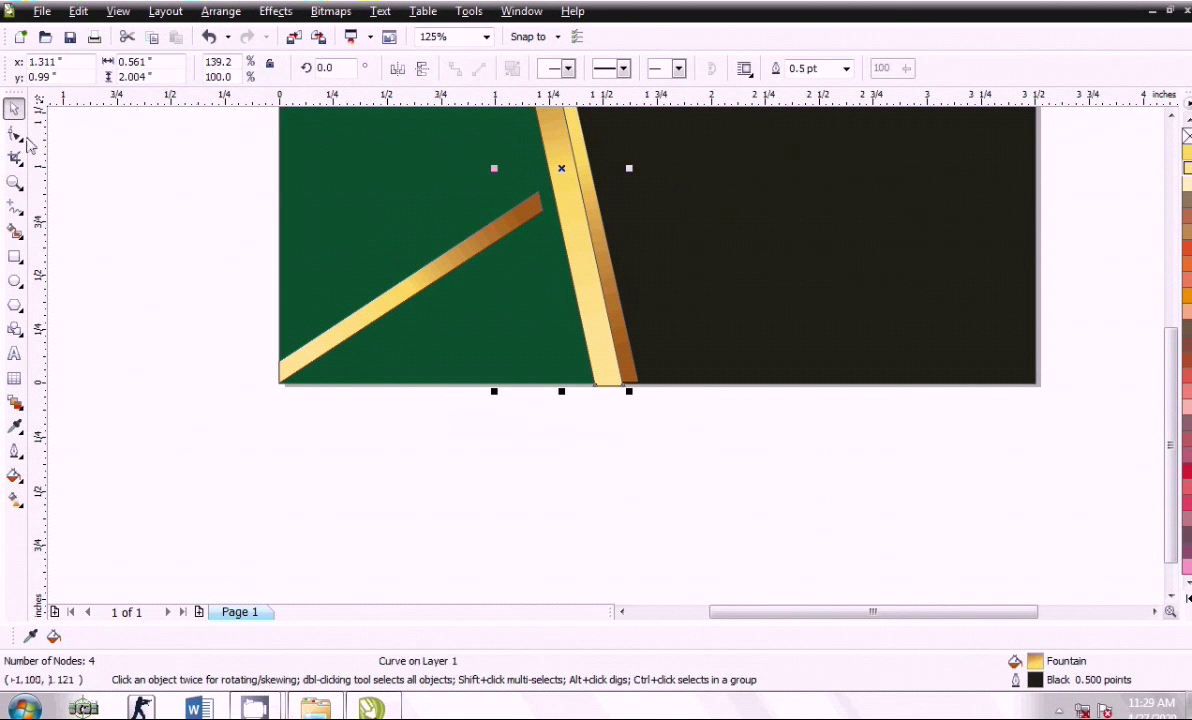
{"action": "left_click", "coordinate": [14, 134]}
Step: Nudge the light gold stripe's two bottom nodes level with the card's lower edge
{"action": "scroll", "coordinate": [460, 352], "scroll_direction": "up", "scroll_amount": 4}
{"action": "scroll", "coordinate": [460, 352], "scroll_direction": "down", "scroll_amount": 2}
{"action": "scroll", "coordinate": [460, 352], "scroll_direction": "up", "scroll_amount": 2}
{"action": "scroll", "coordinate": [1160, 447], "scroll_direction": "down", "scroll_amount": 3}
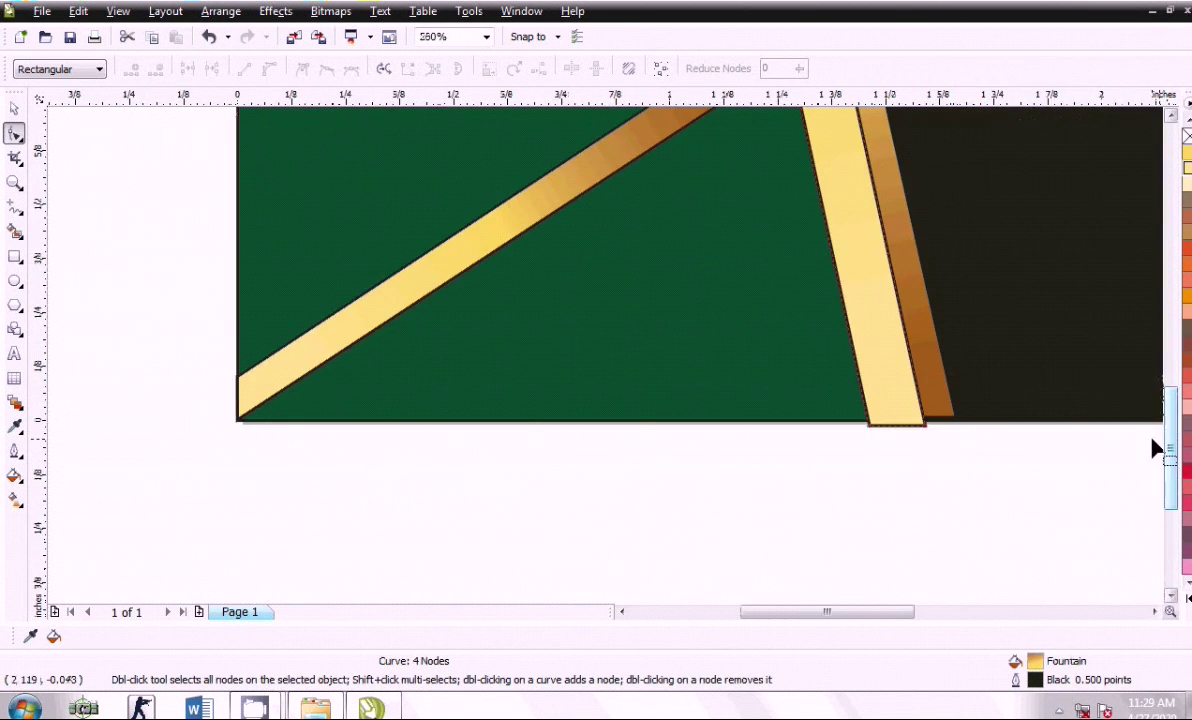
{"action": "scroll", "coordinate": [907, 412], "scroll_direction": "up", "scroll_amount": 3}
{"action": "scroll", "coordinate": [608, 354], "scroll_direction": "up", "scroll_amount": 1}
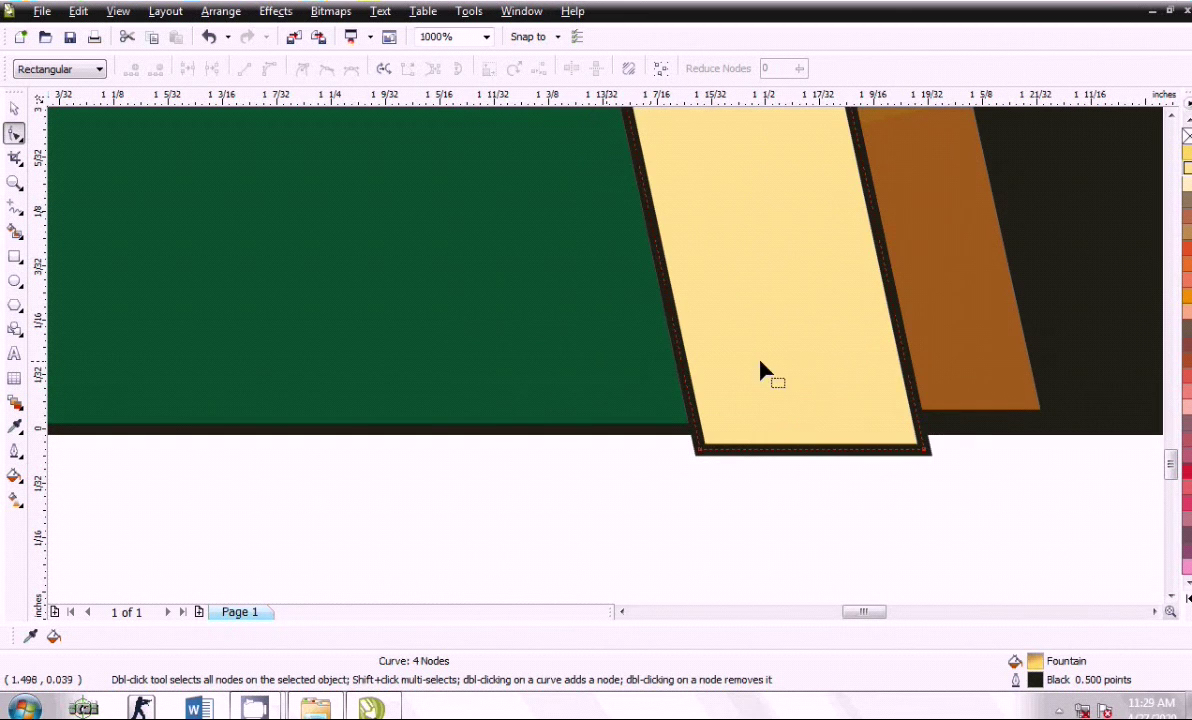
{"action": "left_click_drag", "start_coordinate": [623, 372], "coordinate": [985, 524]}
{"action": "key", "text": "Up"}
{"action": "key", "text": "Left"}
{"action": "key", "text": "Down"}
{"action": "key", "text": "Down"}
{"action": "key", "text": "Right"}
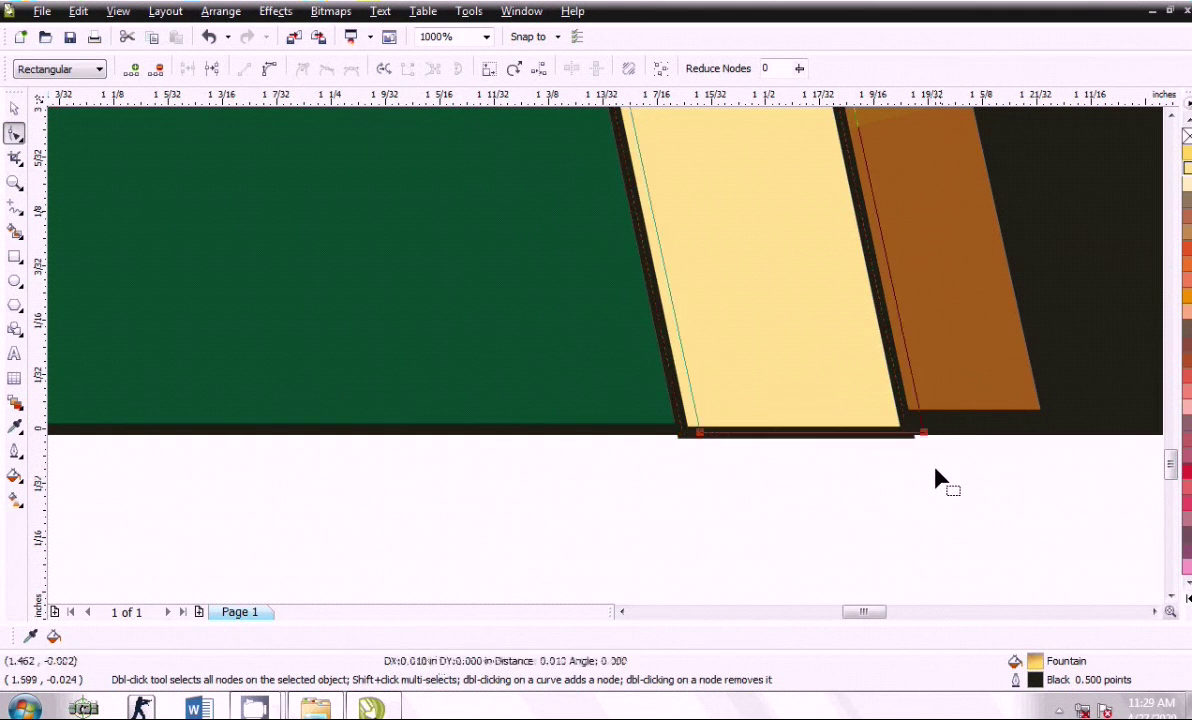
{"action": "key", "text": "Up"}
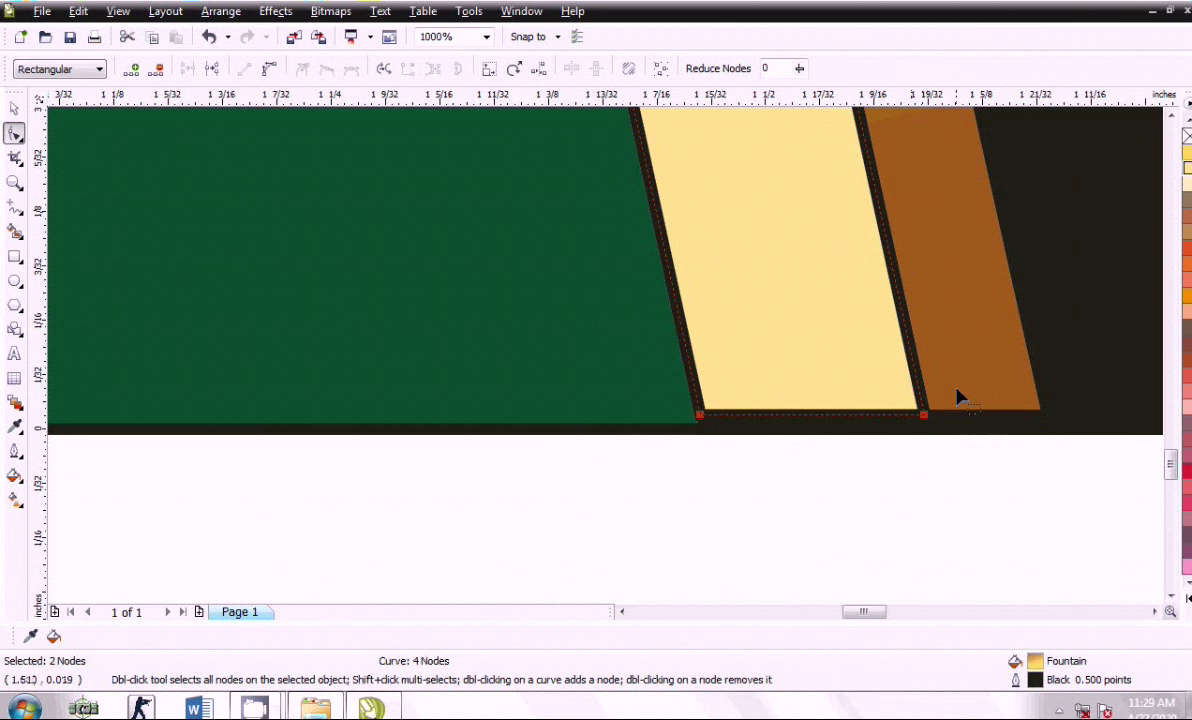
{"action": "scroll", "coordinate": [609, 364], "scroll_direction": "down", "scroll_amount": 1}
{"action": "left_click", "coordinate": [14, 109]}
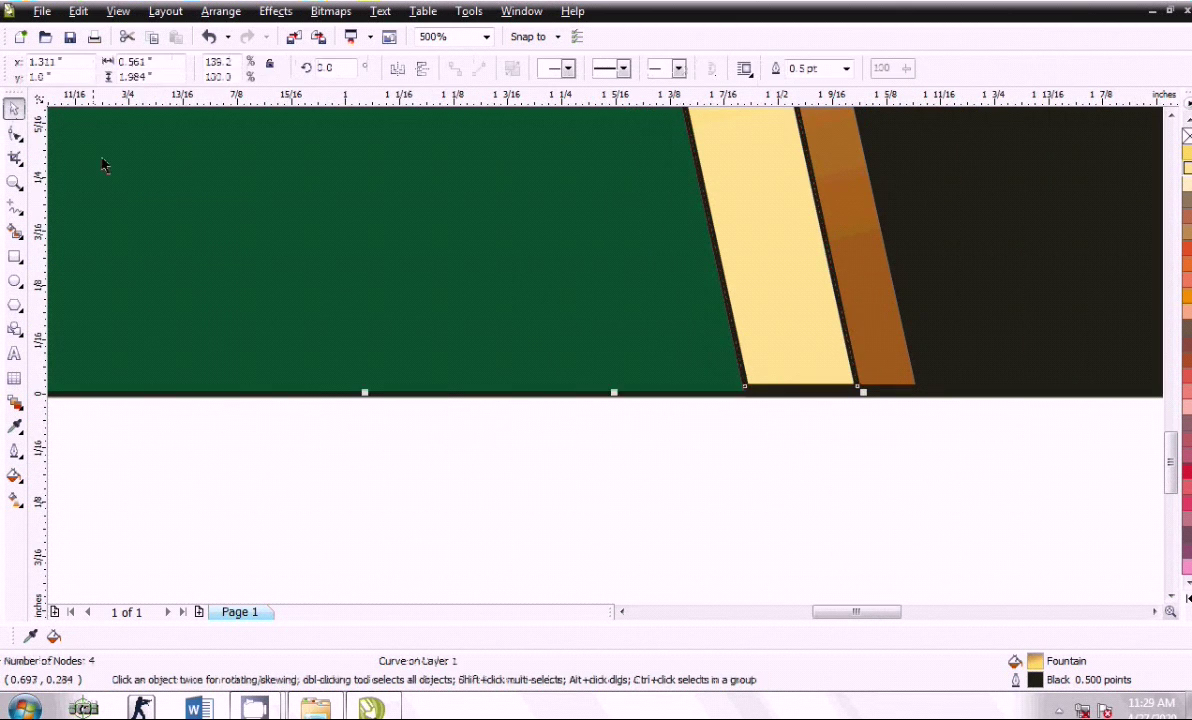
{"action": "scroll", "coordinate": [620, 362], "scroll_direction": "down", "scroll_amount": 2}
{"action": "left_click", "coordinate": [683, 247]}
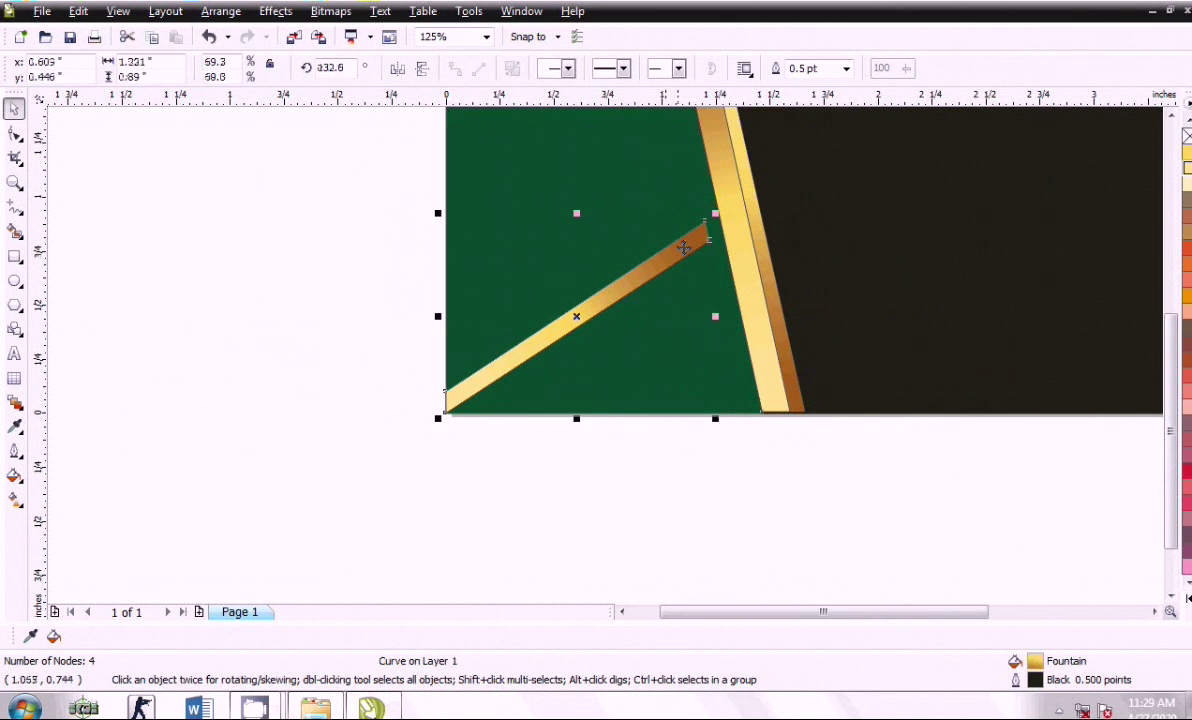
{"action": "left_click_drag", "start_coordinate": [715, 213], "coordinate": [730, 205]}
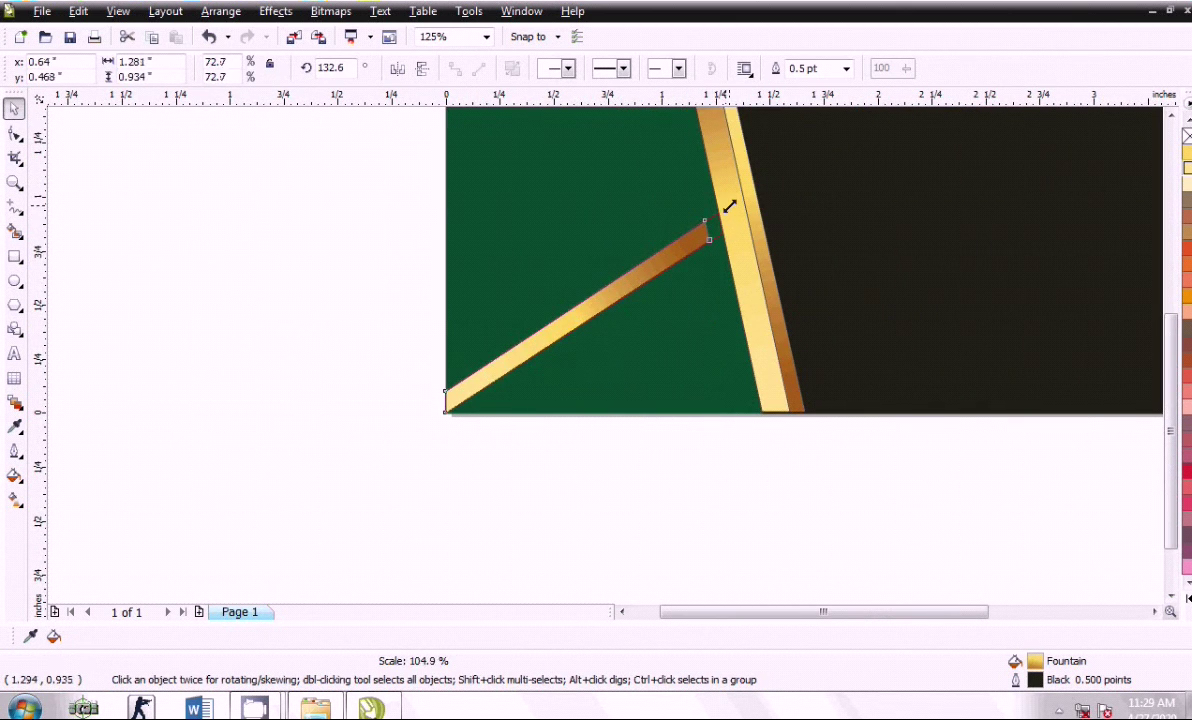
{"action": "scroll", "coordinate": [730, 205], "scroll_direction": "down", "scroll_amount": 1}
{"action": "left_click", "coordinate": [406, 316]}
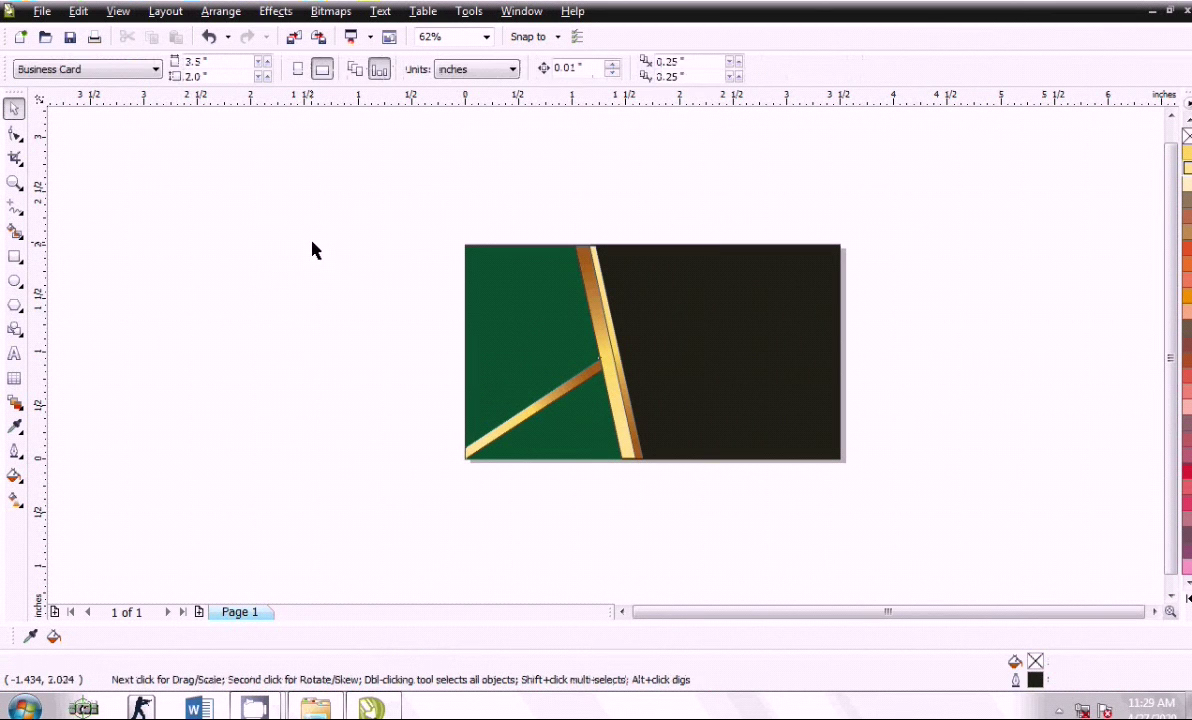
{"action": "left_click_drag", "start_coordinate": [311, 247], "coordinate": [641, 495]}
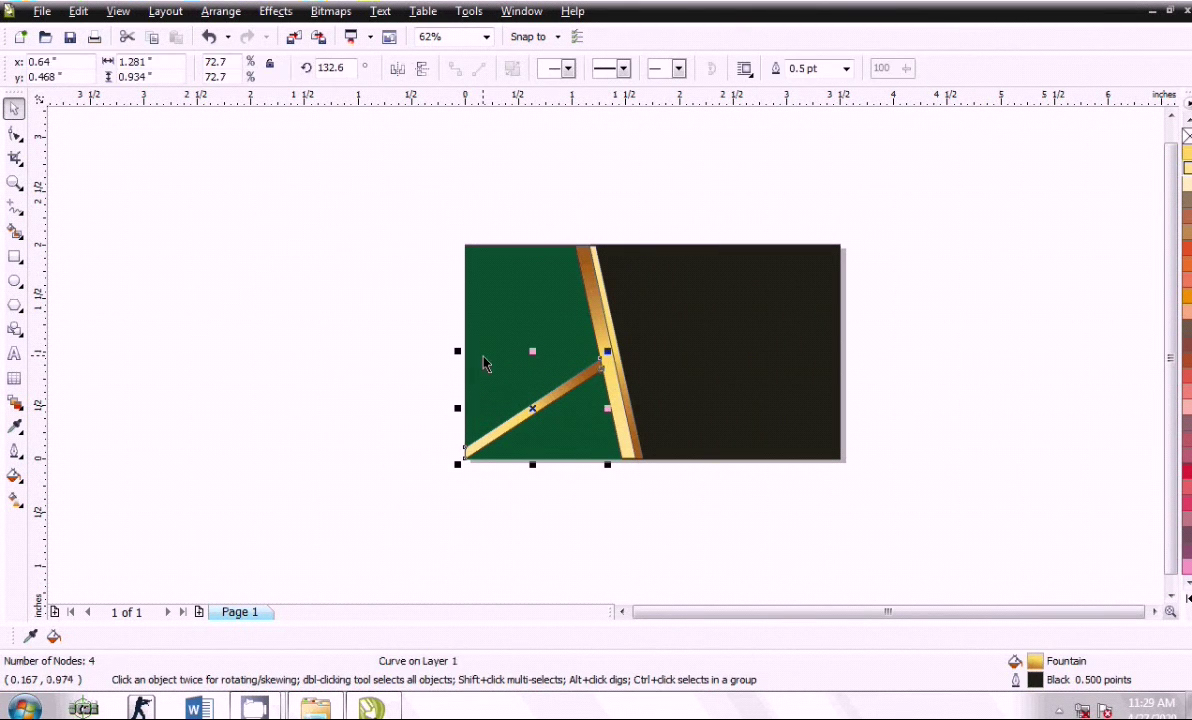
{"action": "key", "text": "F10"}
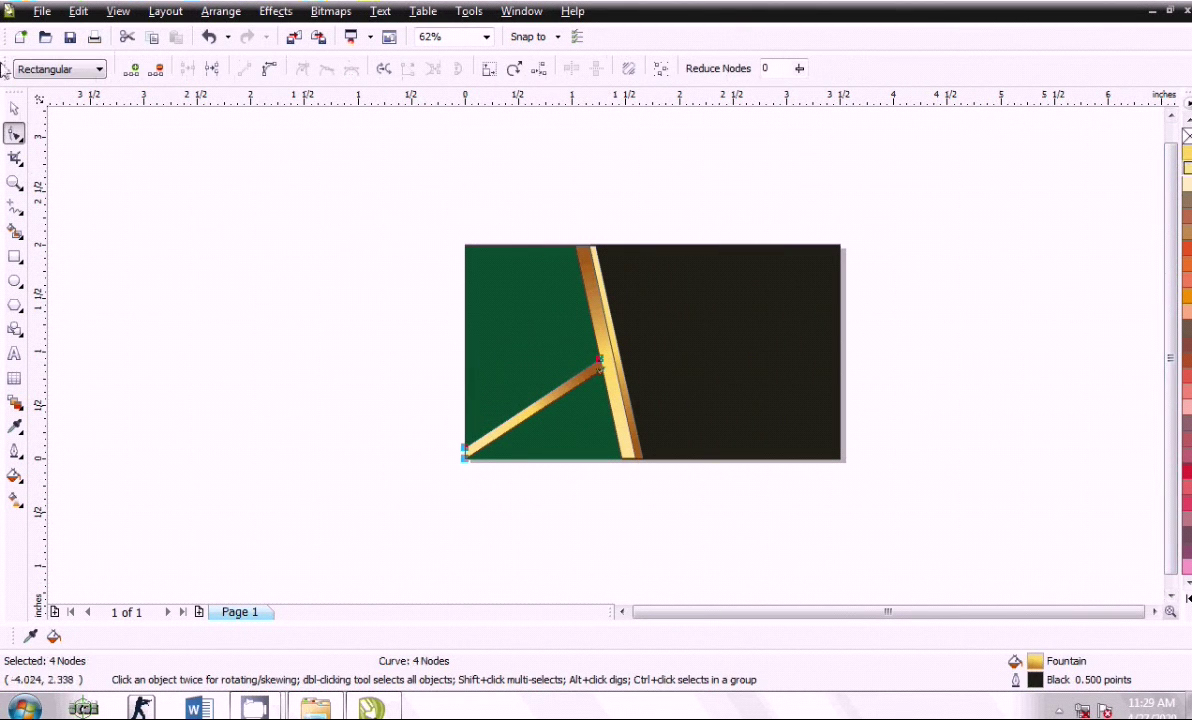
{"action": "left_click", "coordinate": [14, 107]}
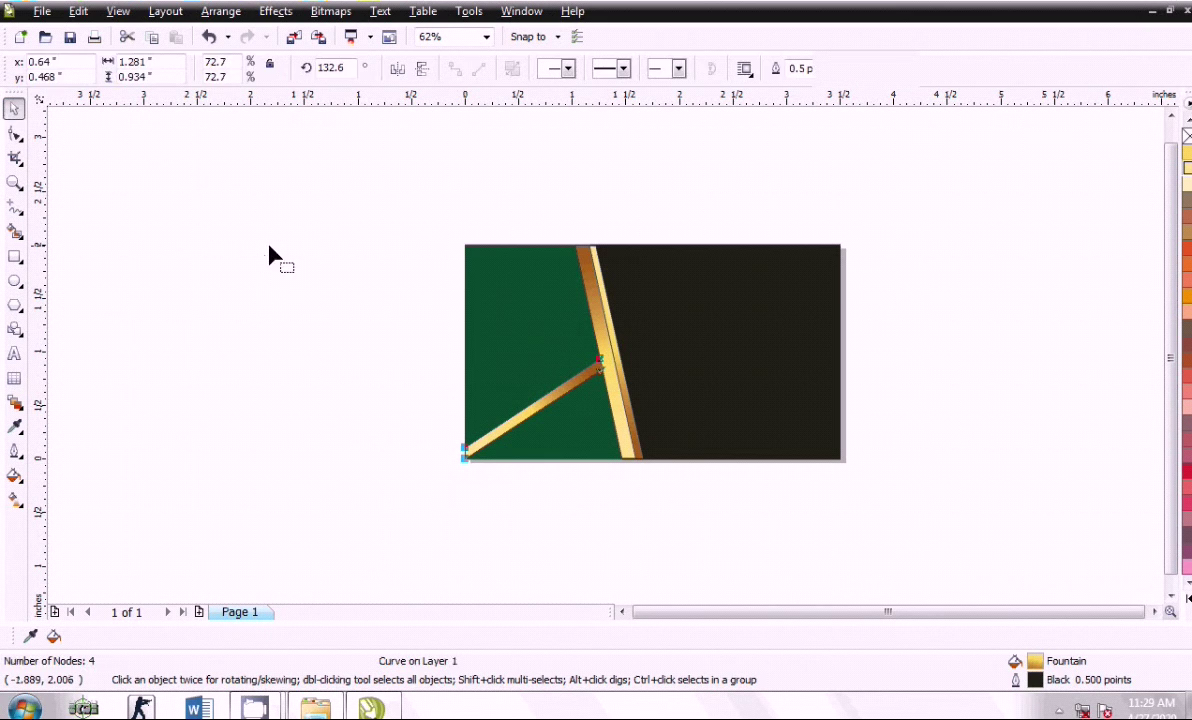
{"action": "key", "text": "F10"}
{"action": "left_click", "coordinate": [887, 190]}
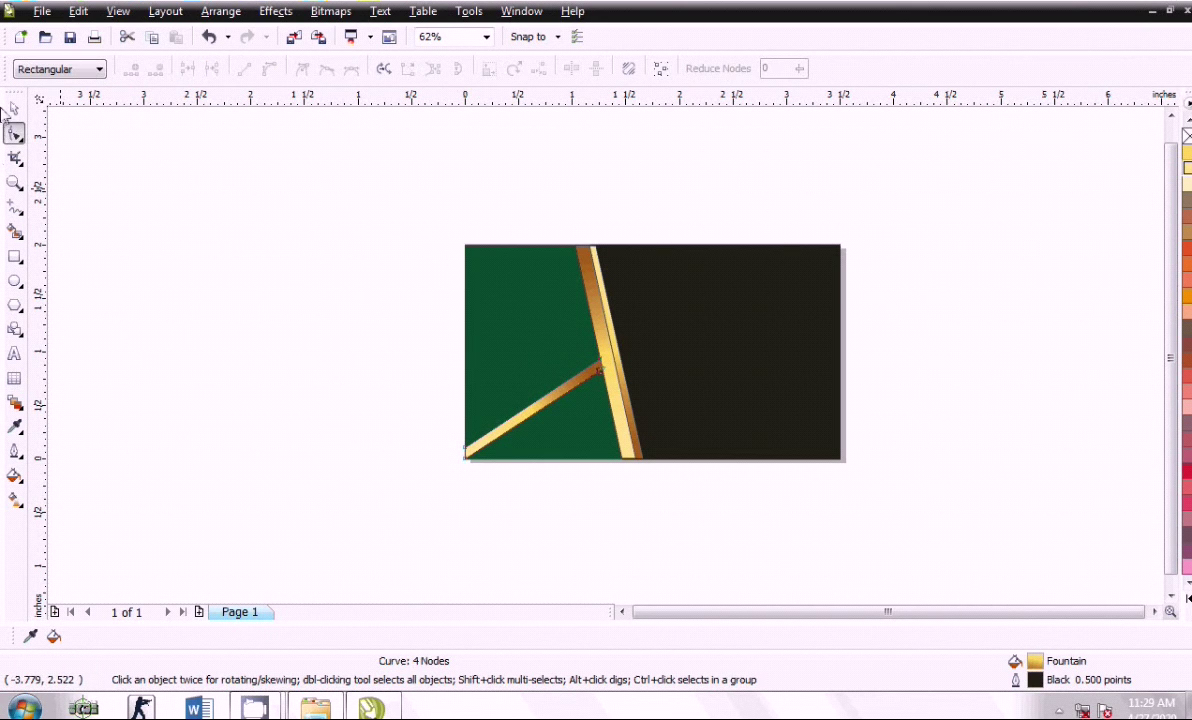
{"action": "left_click", "coordinate": [14, 107]}
{"action": "left_click", "coordinate": [434, 235]}
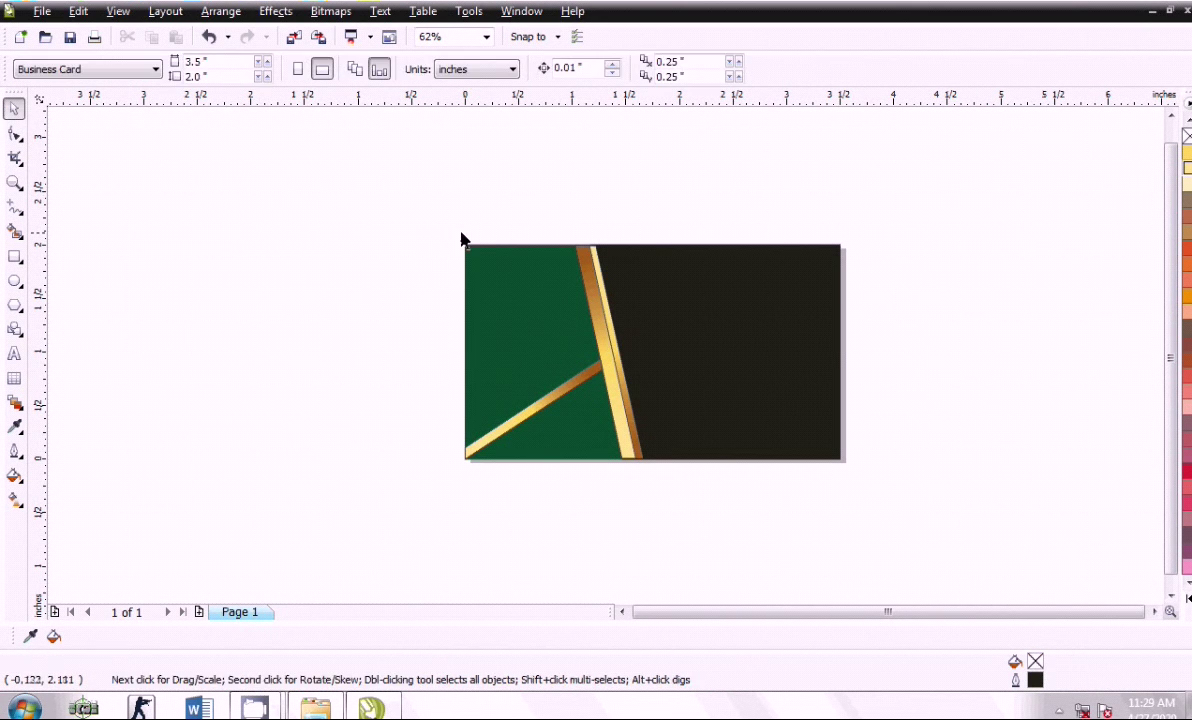
{"action": "key", "text": "ctrl+a"}
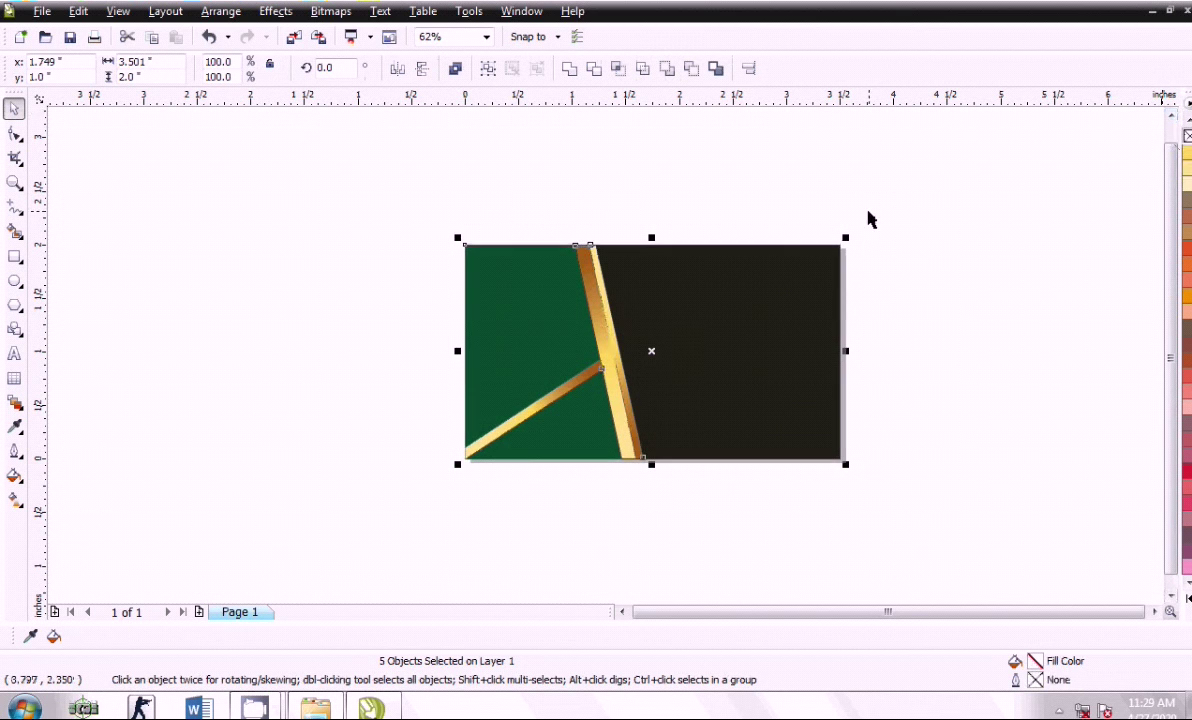
{"action": "left_click", "coordinate": [375, 308]}
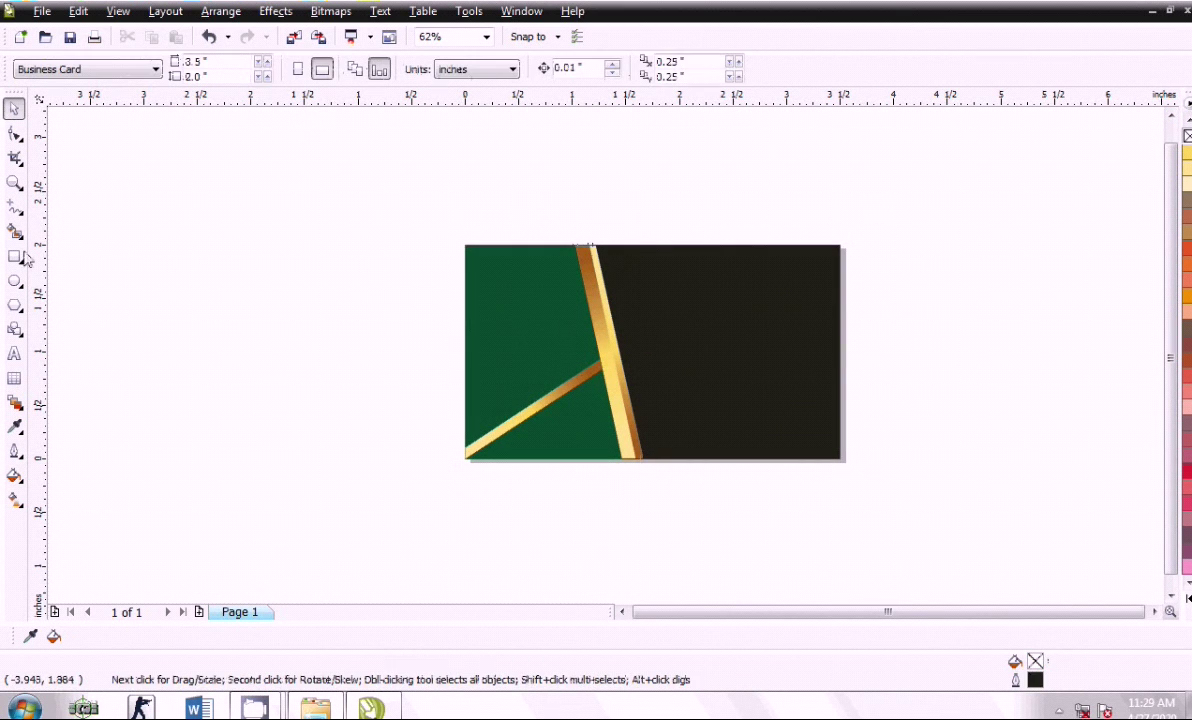
{"action": "left_click", "coordinate": [14, 353]}
{"action": "left_click", "coordinate": [652, 276]}
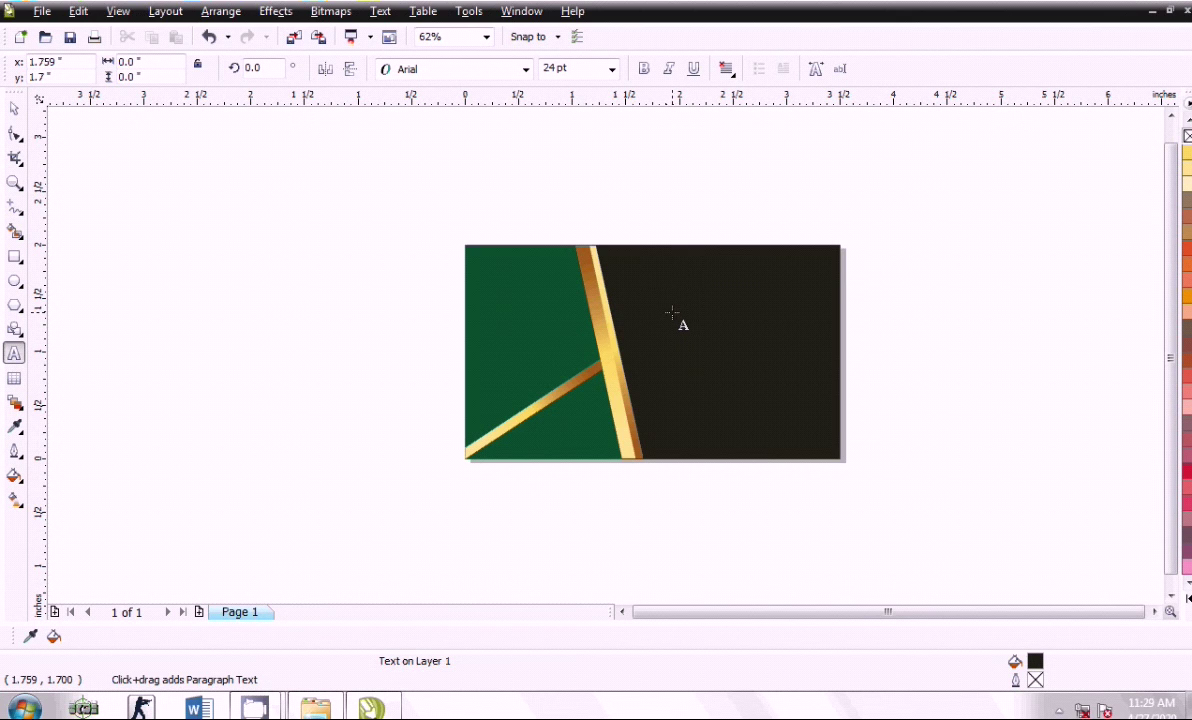
{"action": "type", "text": "A"}
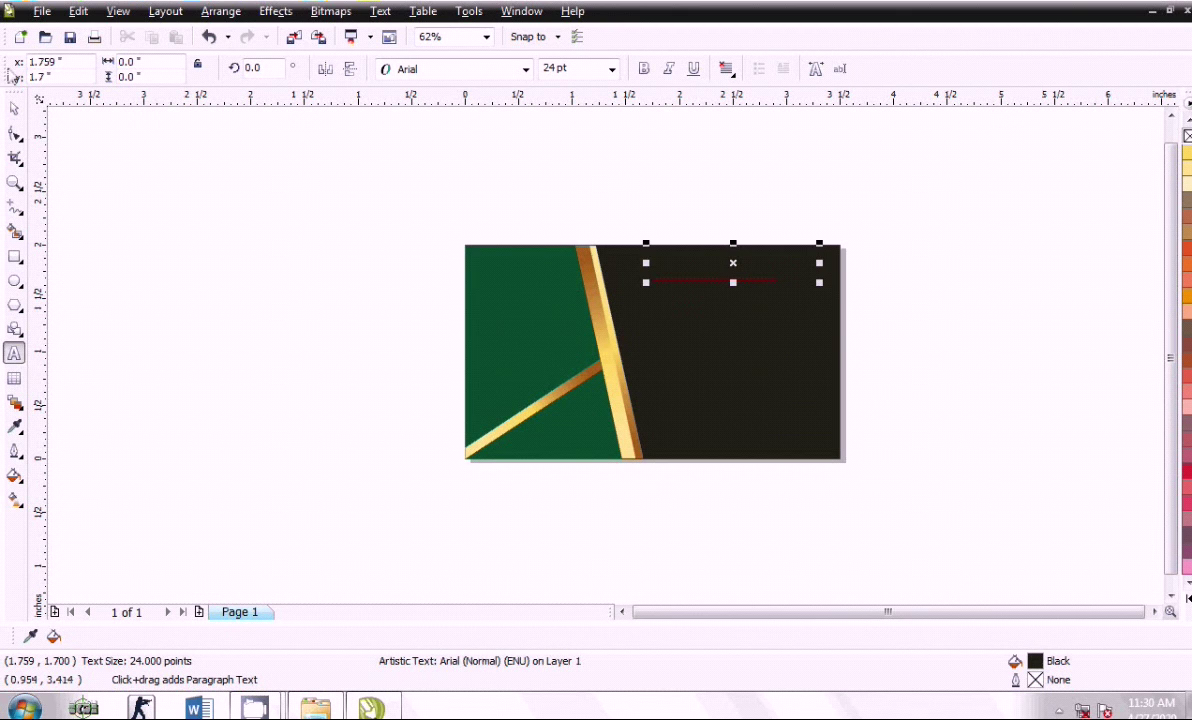
{"action": "left_click", "coordinate": [14, 108]}
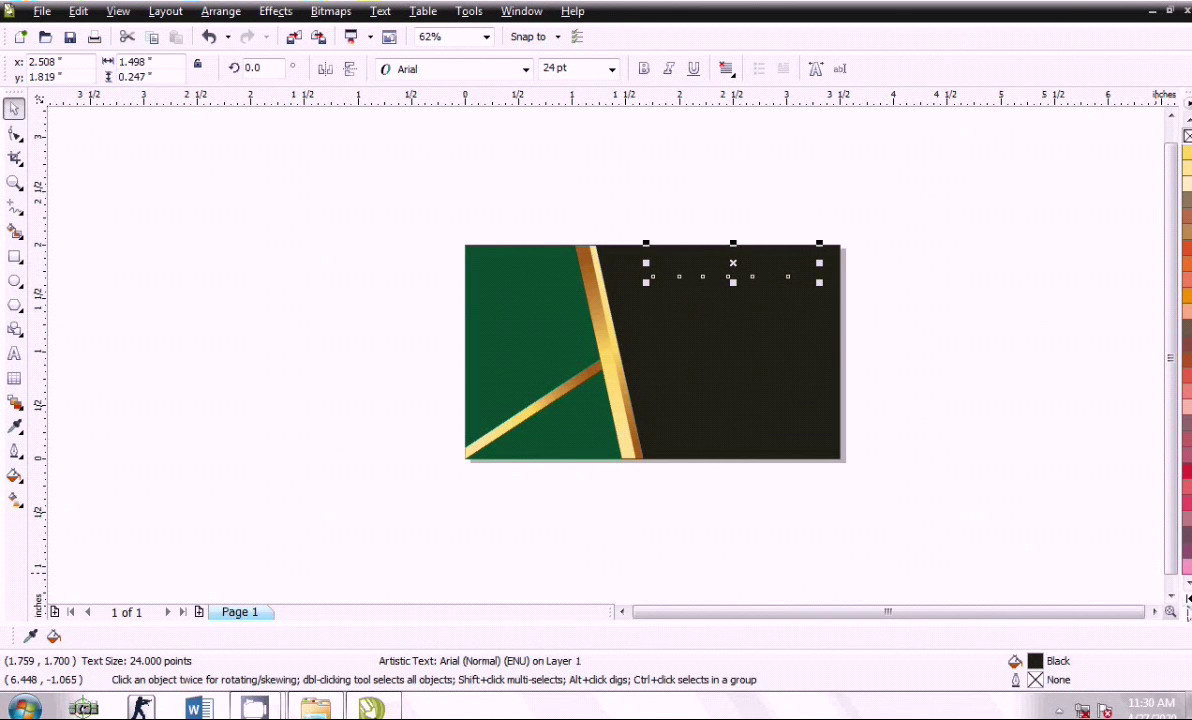
Step: Give the REHAN G text a white fill and white outline
{"action": "left_click", "coordinate": [1187, 597]}
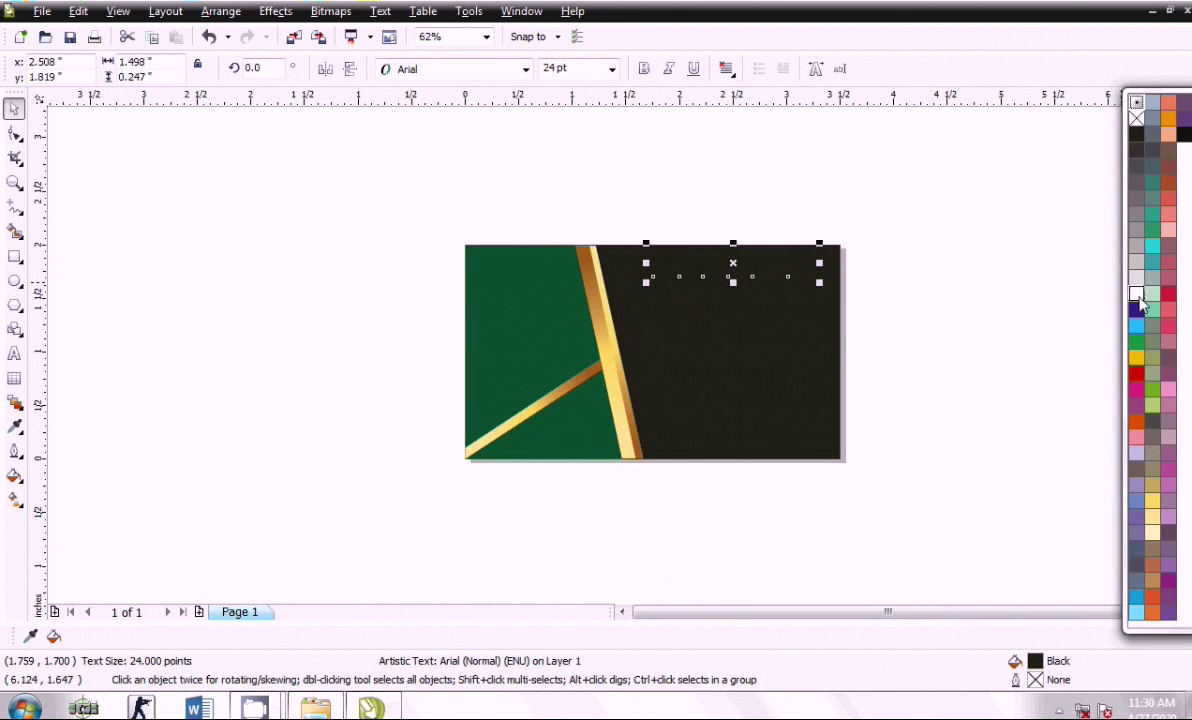
{"action": "left_click", "coordinate": [1137, 294]}
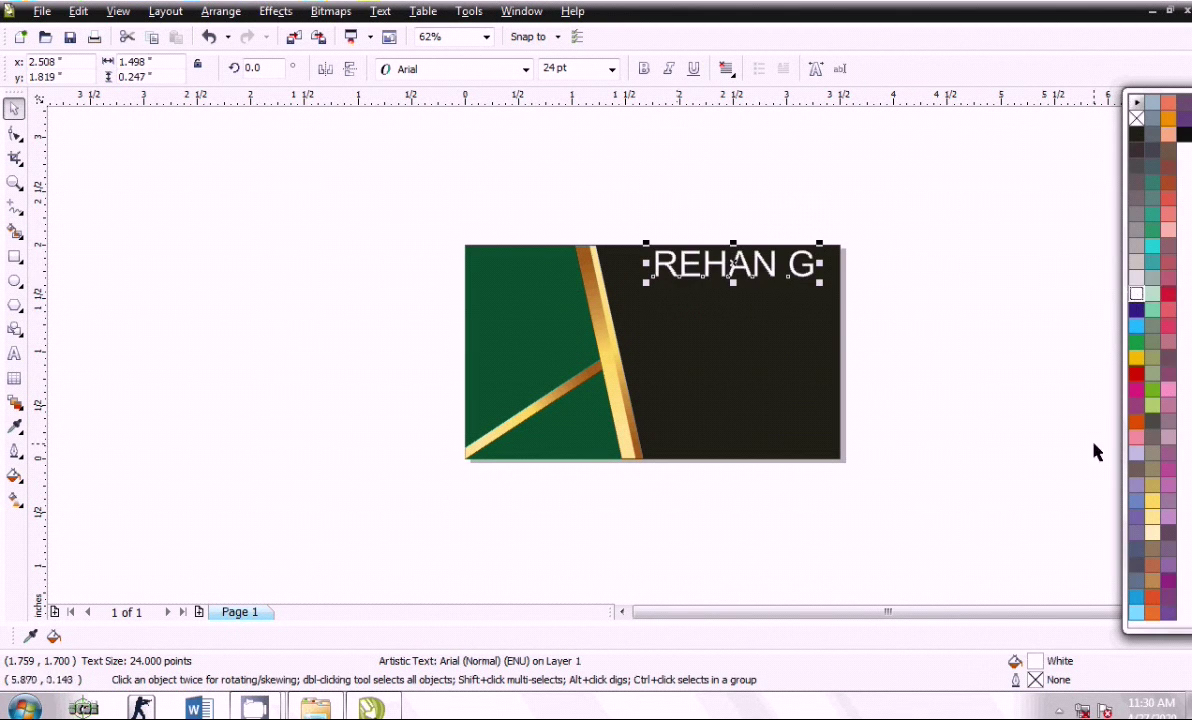
{"action": "right_click", "coordinate": [1137, 294]}
{"action": "left_click", "coordinate": [1080, 298]}
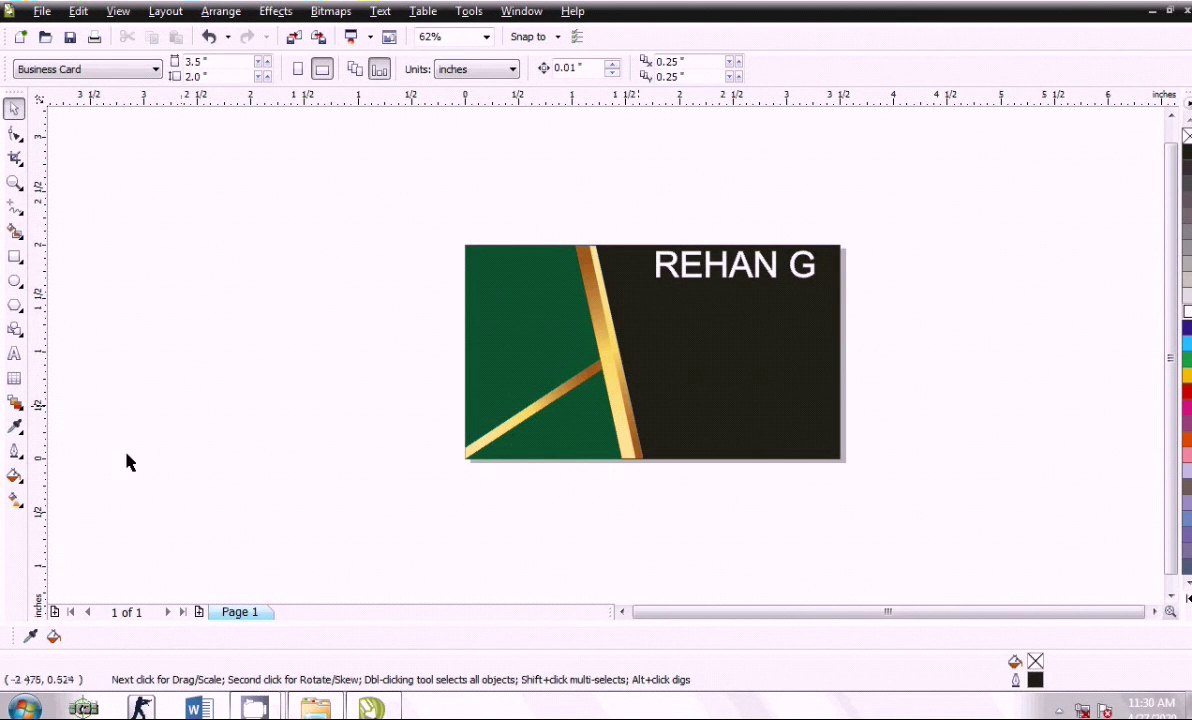
Step: Type 'GRAPHICS' low in the black area, colour it white, and fit it inside the card
{"action": "left_click", "coordinate": [14, 353]}
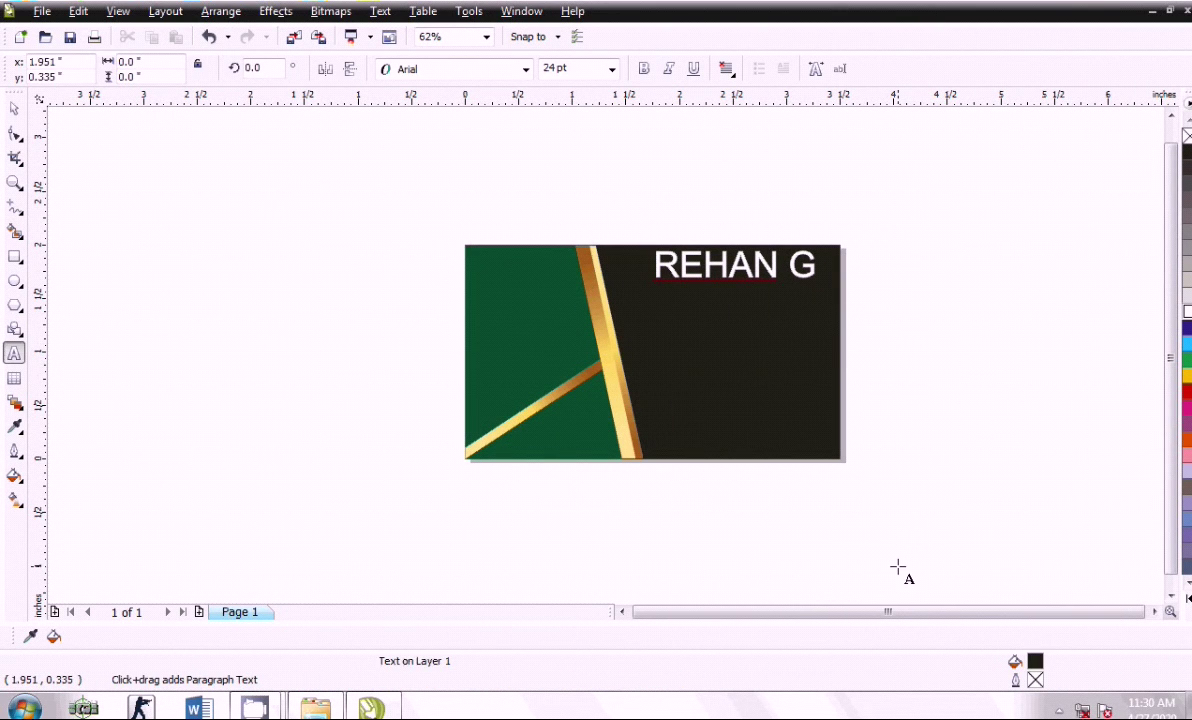
{"action": "left_click", "coordinate": [670, 424]}
{"action": "type", "text": "A"}
{"action": "type", "text": "BC"}
{"action": "type", "text": "D"}
{"action": "type", "text": "E"}
{"action": "type", "text": "S"}
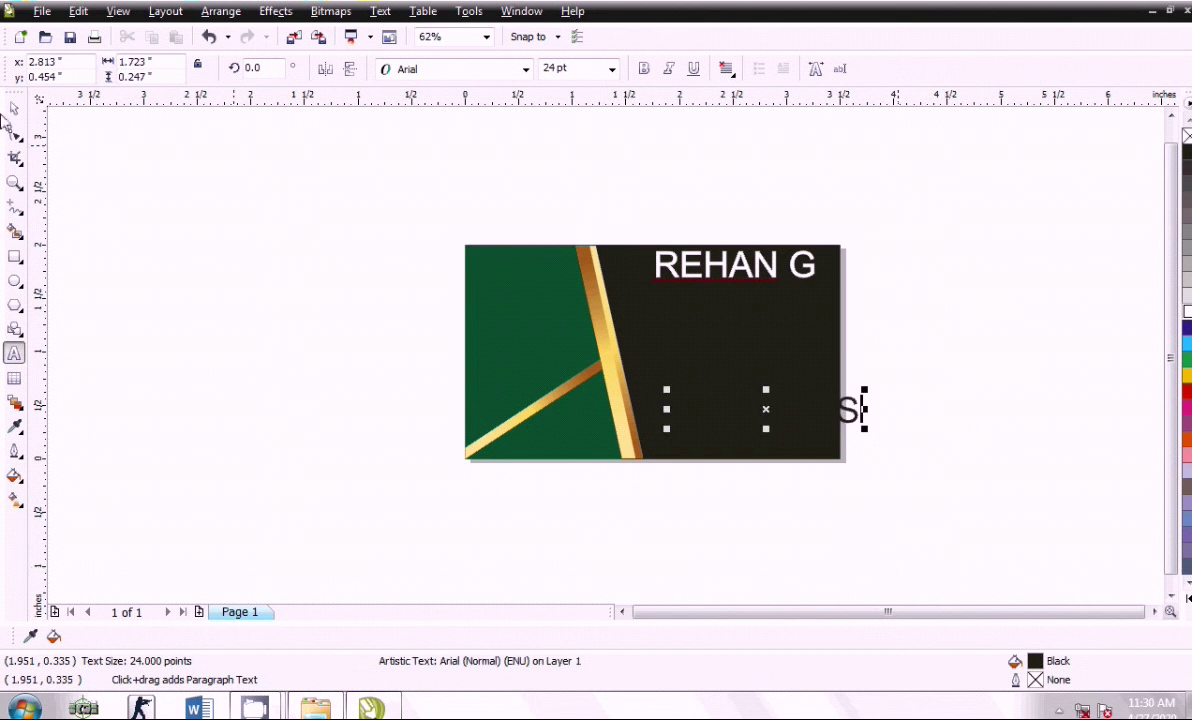
{"action": "left_click", "coordinate": [14, 108]}
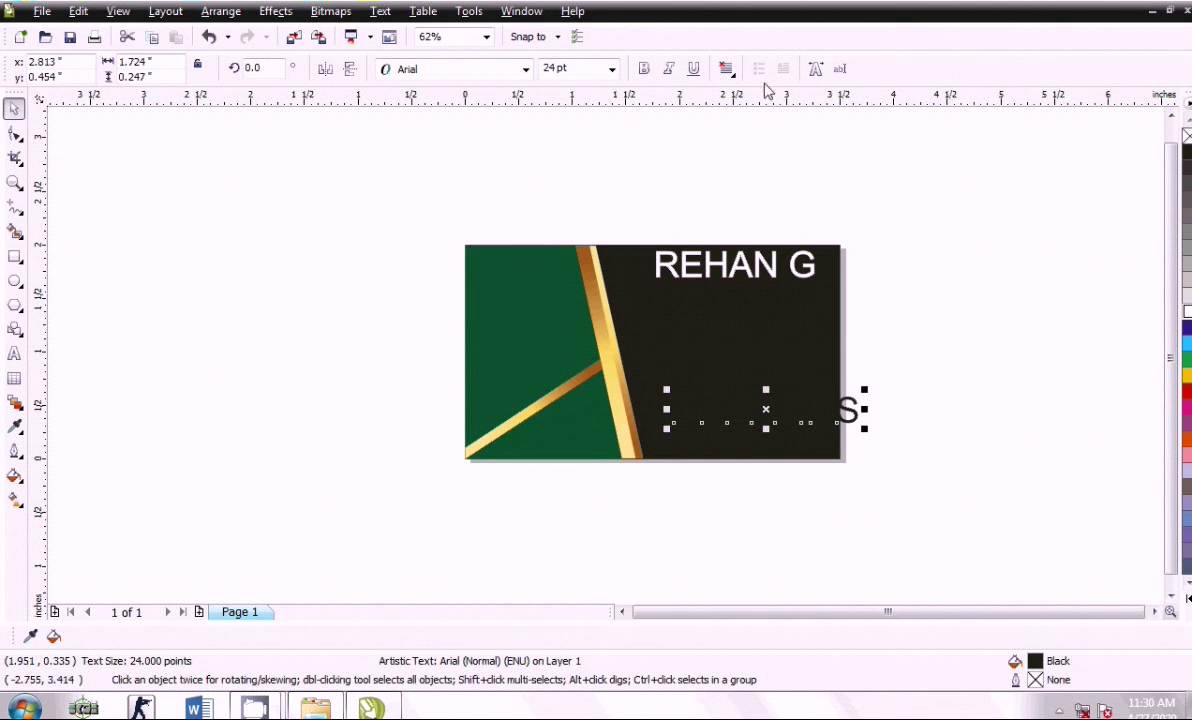
{"action": "left_click", "coordinate": [1187, 312]}
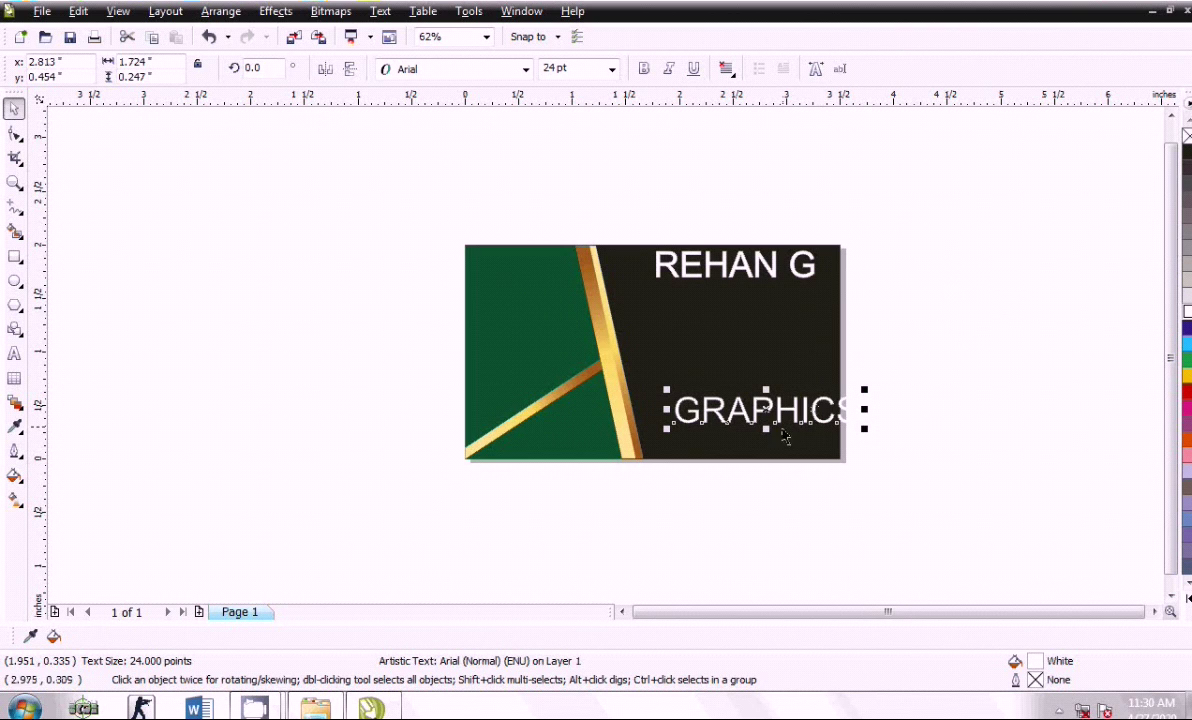
{"action": "left_click_drag", "start_coordinate": [776, 423], "coordinate": [747, 423]}
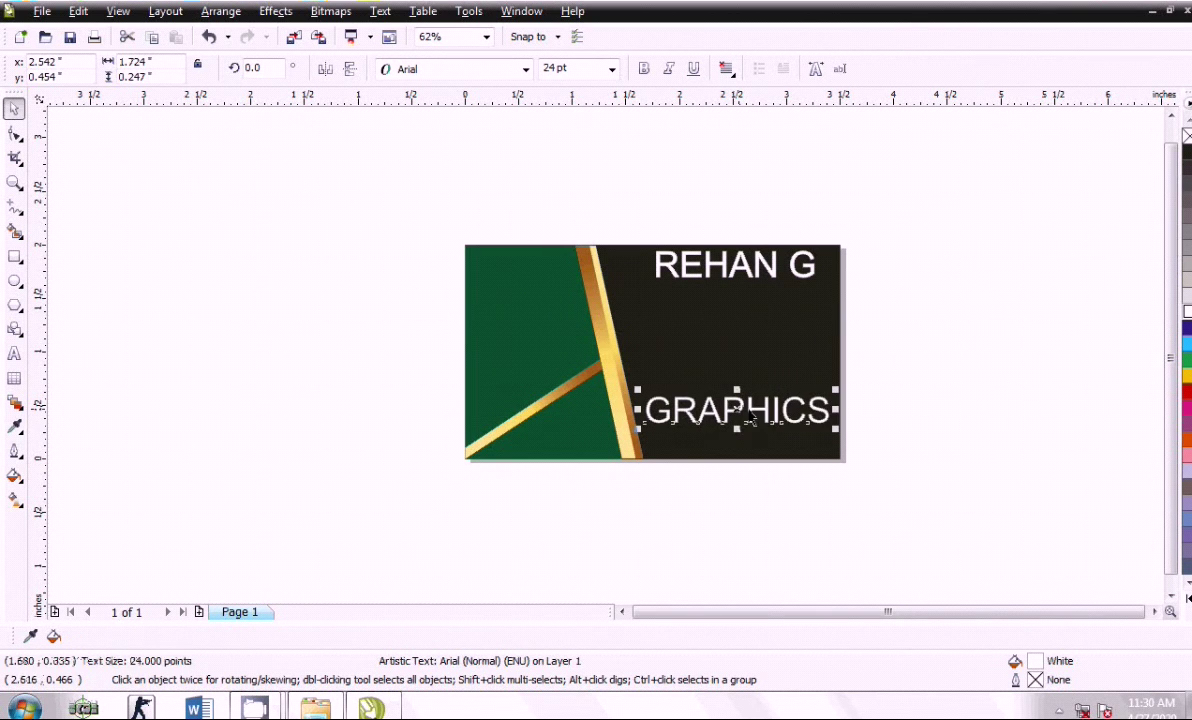
{"action": "left_click_drag", "start_coordinate": [826, 408], "coordinate": [830, 411]}
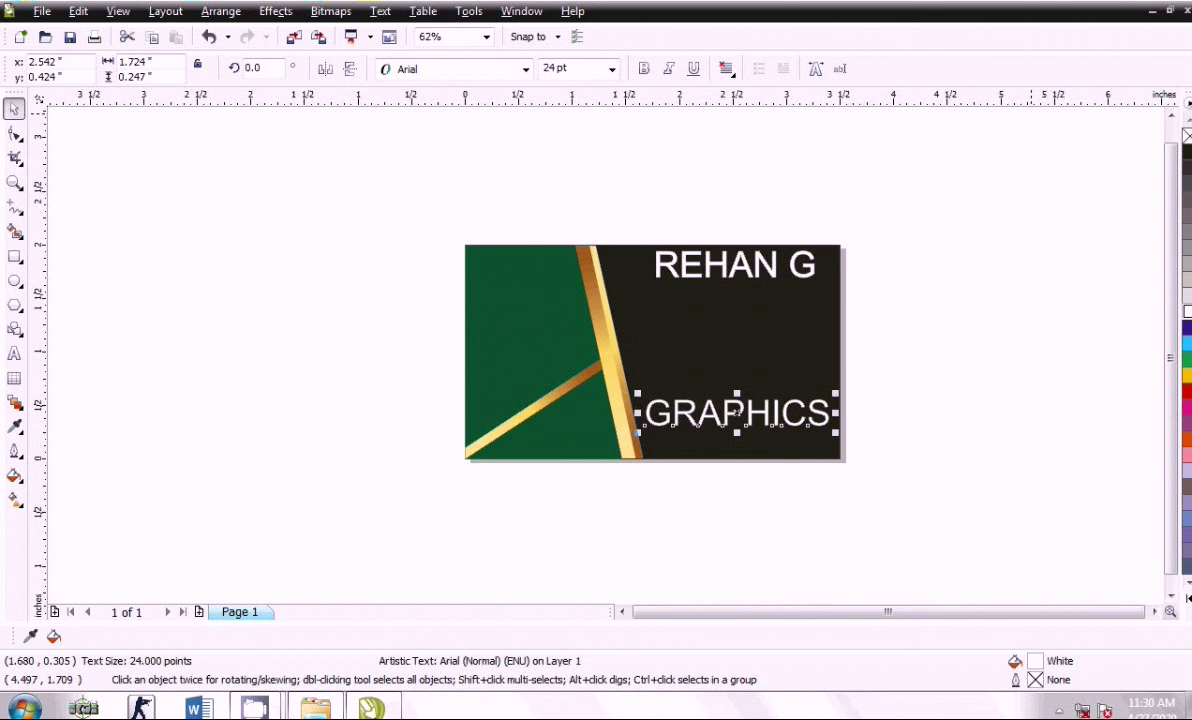
Step: Set GRAPHICS to 12 pt and move it directly beneath REHAN G
{"action": "left_click", "coordinate": [610, 70]}
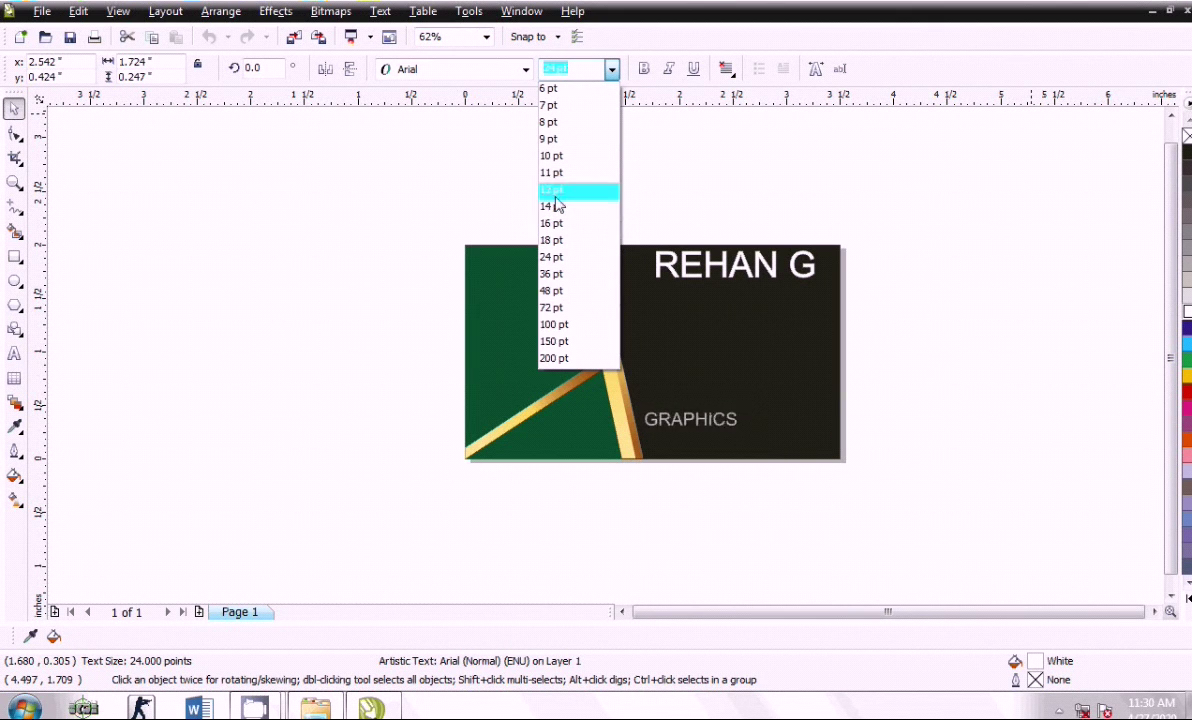
{"action": "left_click", "coordinate": [553, 190]}
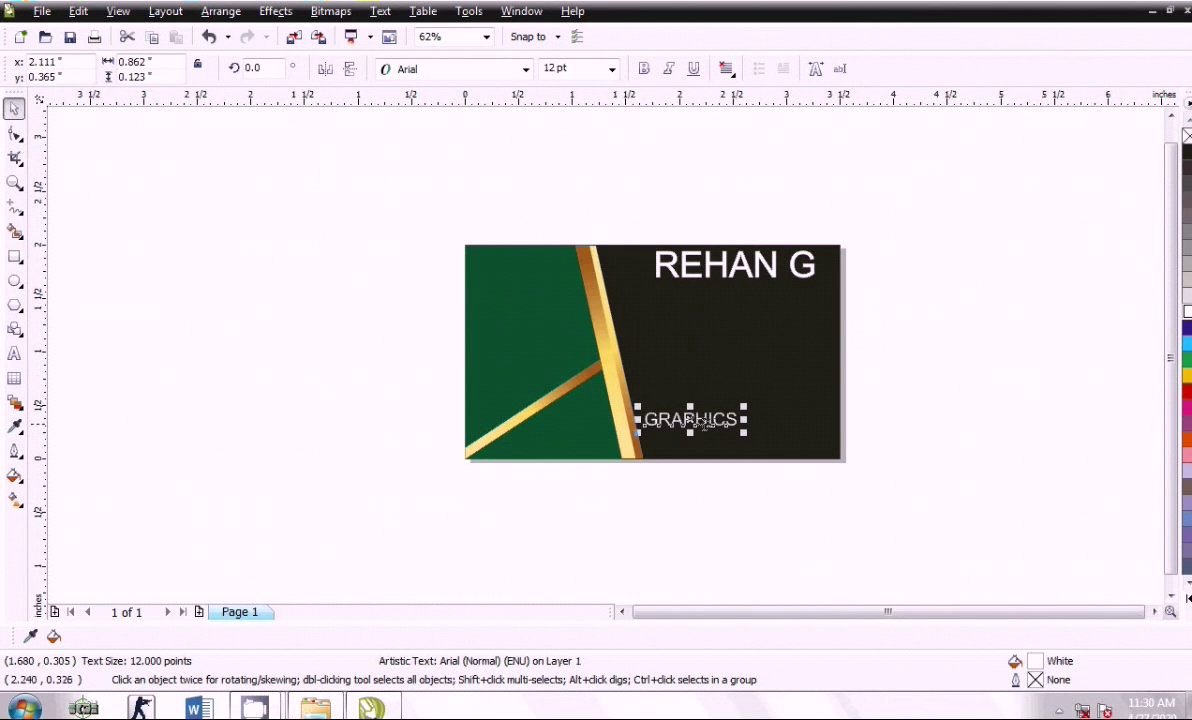
{"action": "left_click_drag", "start_coordinate": [700, 423], "coordinate": [766, 309]}
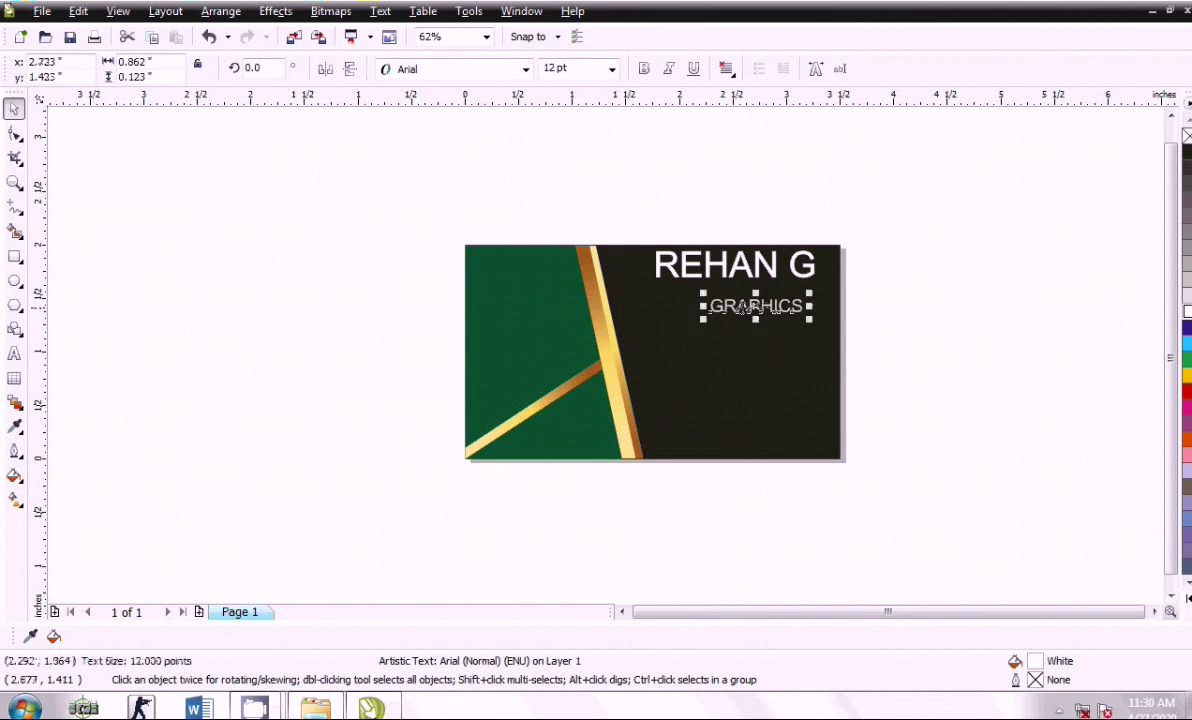
{"action": "left_click", "coordinate": [690, 287]}
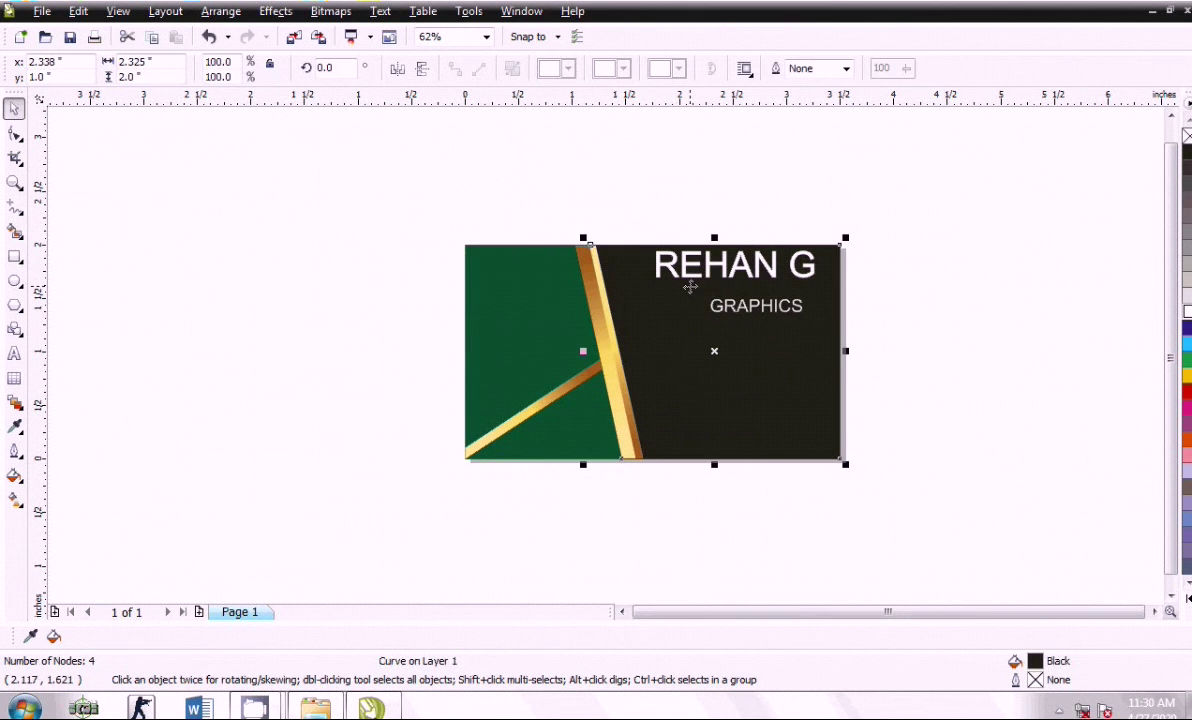
Step: Drag the REHAN G heading down to sit tightly above GRAPHICS
{"action": "left_click", "coordinate": [753, 200]}
{"action": "left_click", "coordinate": [687, 278]}
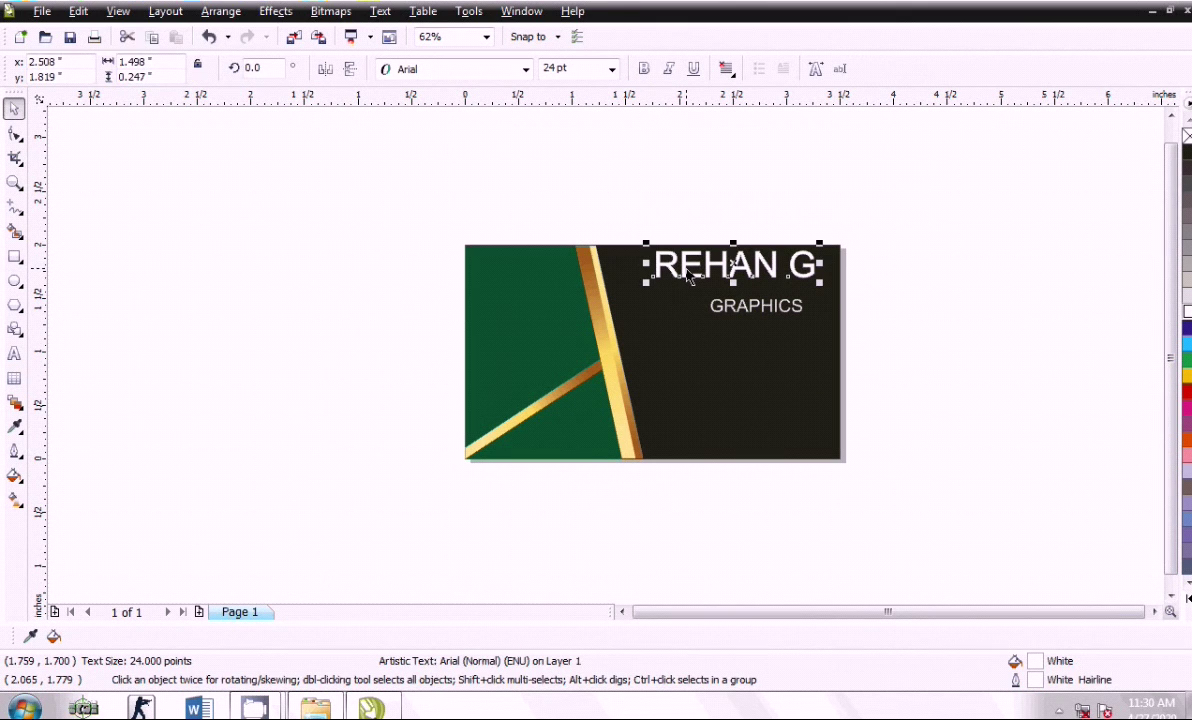
{"action": "left_click_drag", "start_coordinate": [686, 268], "coordinate": [686, 267]}
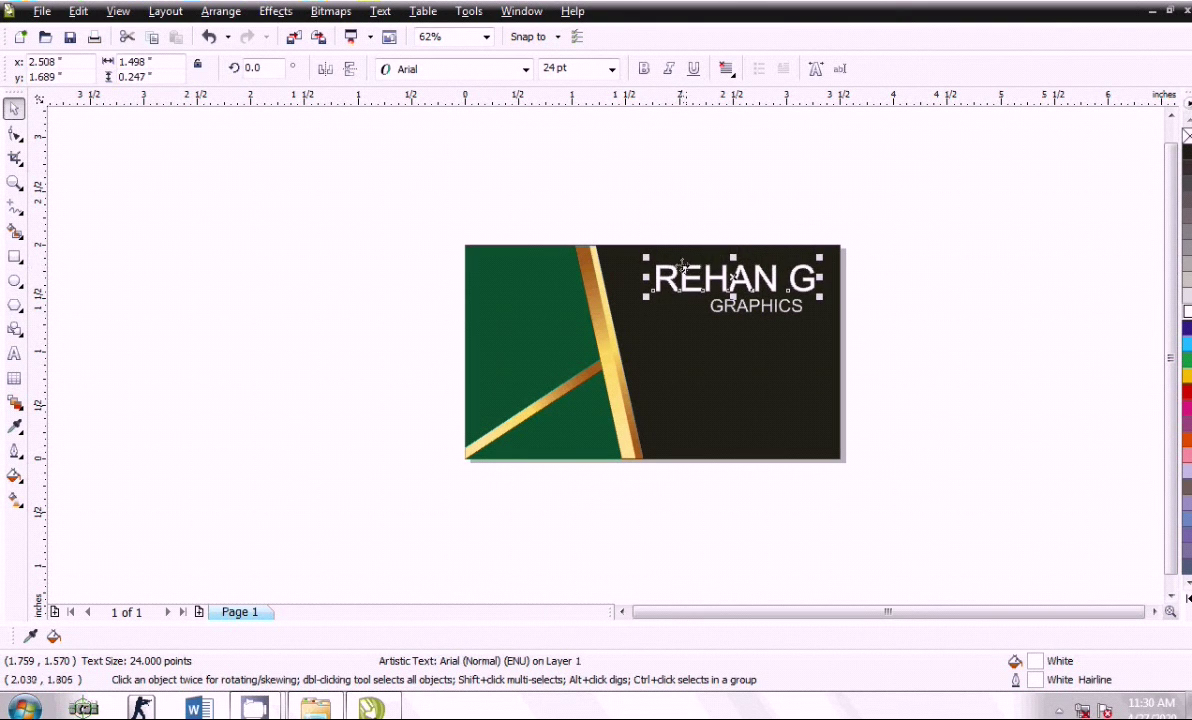
{"action": "left_click", "coordinate": [641, 200]}
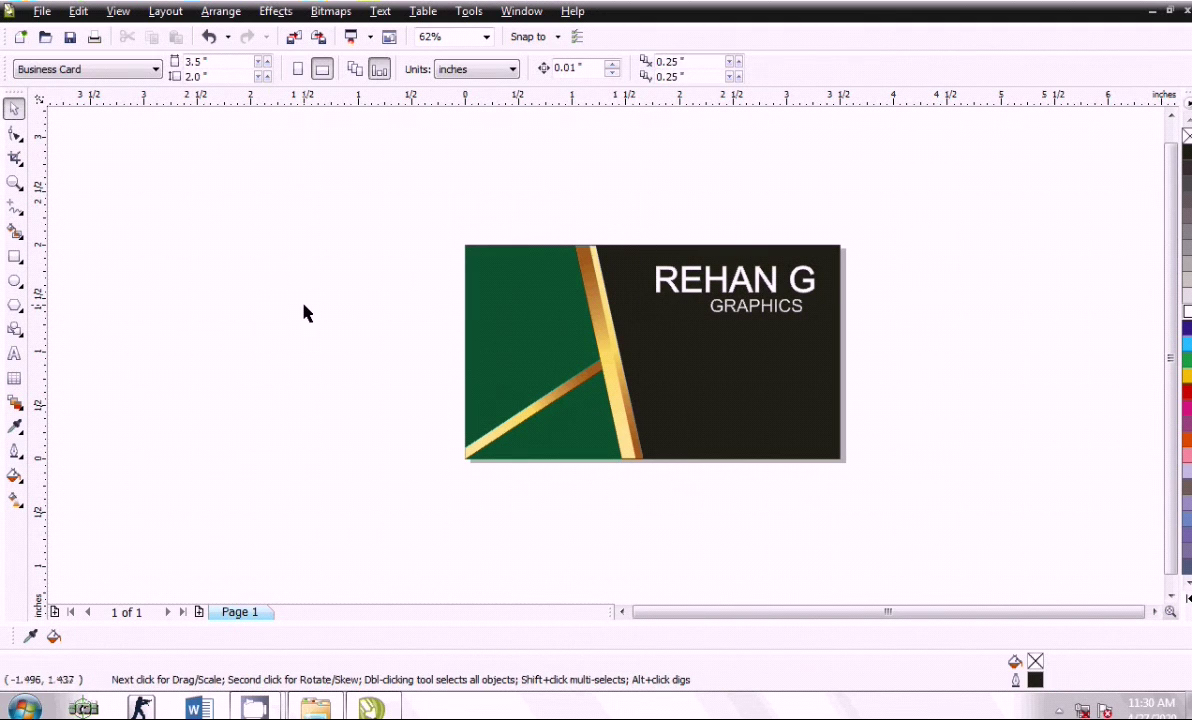